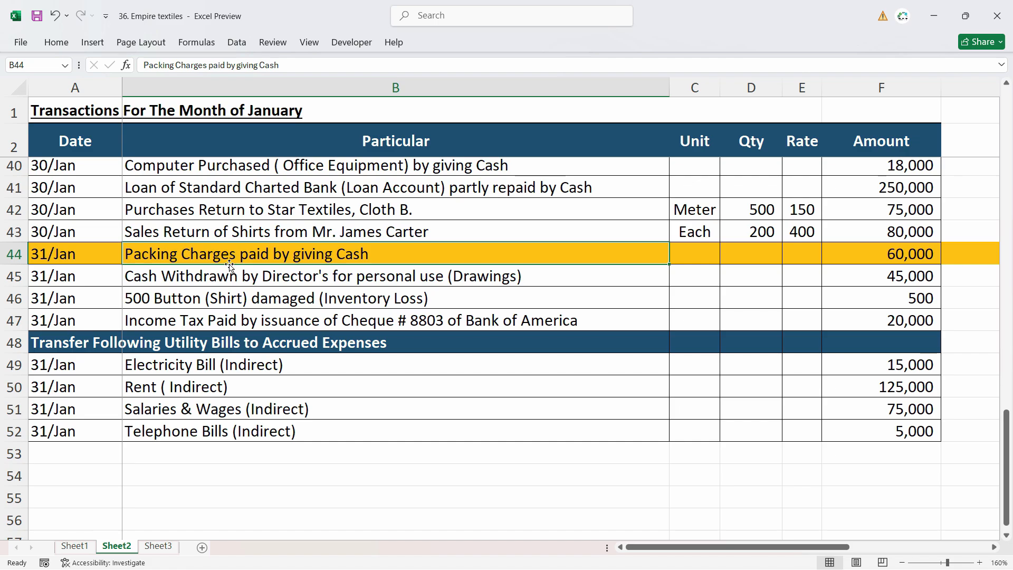
- Examine the date, description and amount of the 31/Jan packing charges transaction in the worksheet
key(Left)
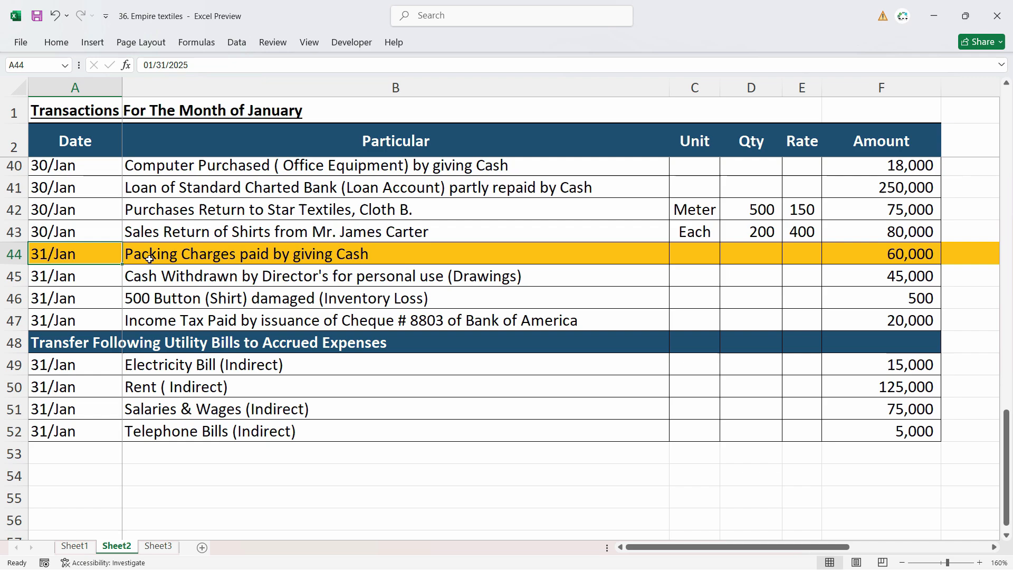
key(Right)
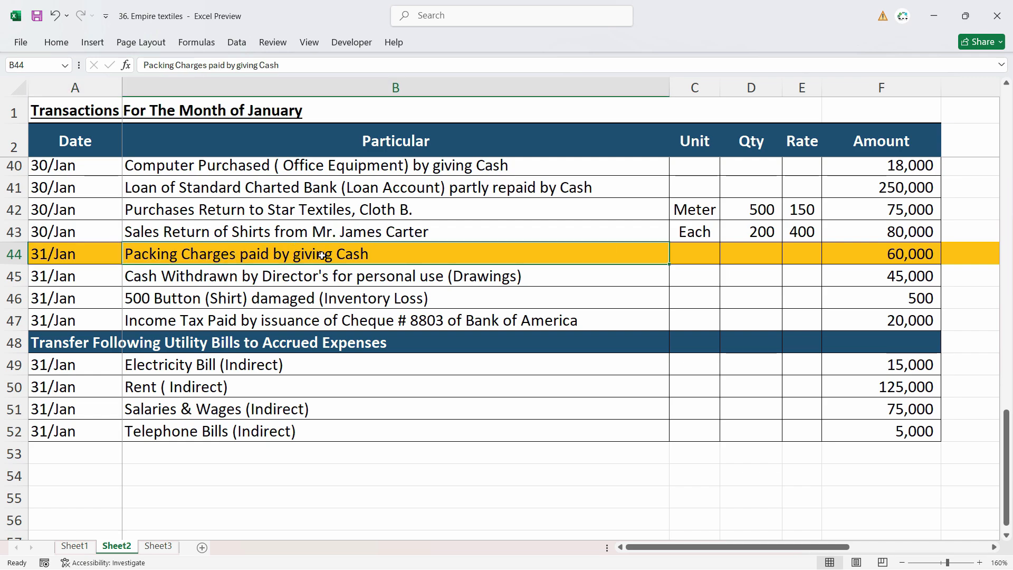
click(904, 254)
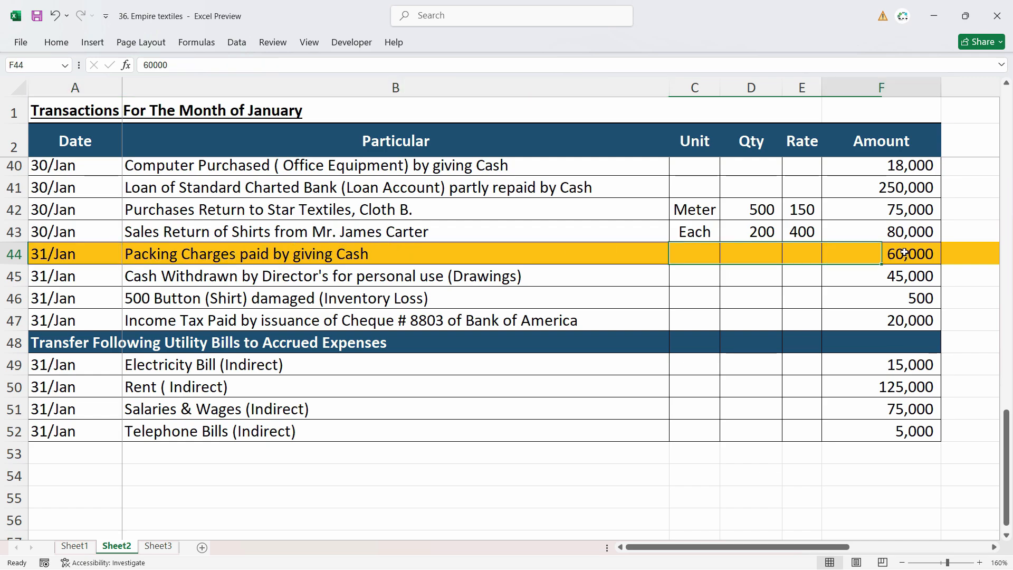
click(264, 259)
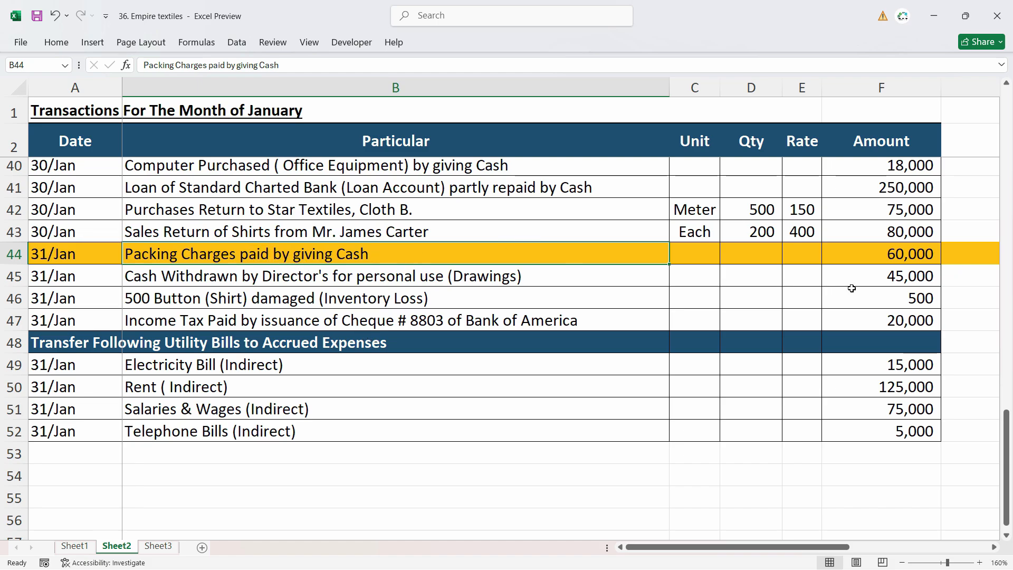
click(830, 255)
click(90, 256)
click(246, 255)
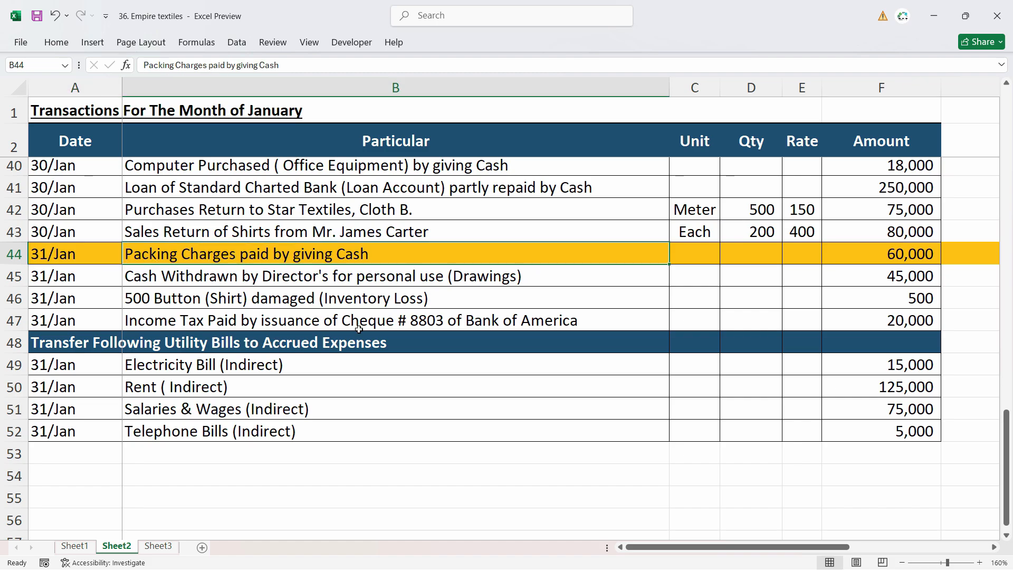
- Switch to Odoo and start a new journal entry in the Accounting app
key(alt+Tab)
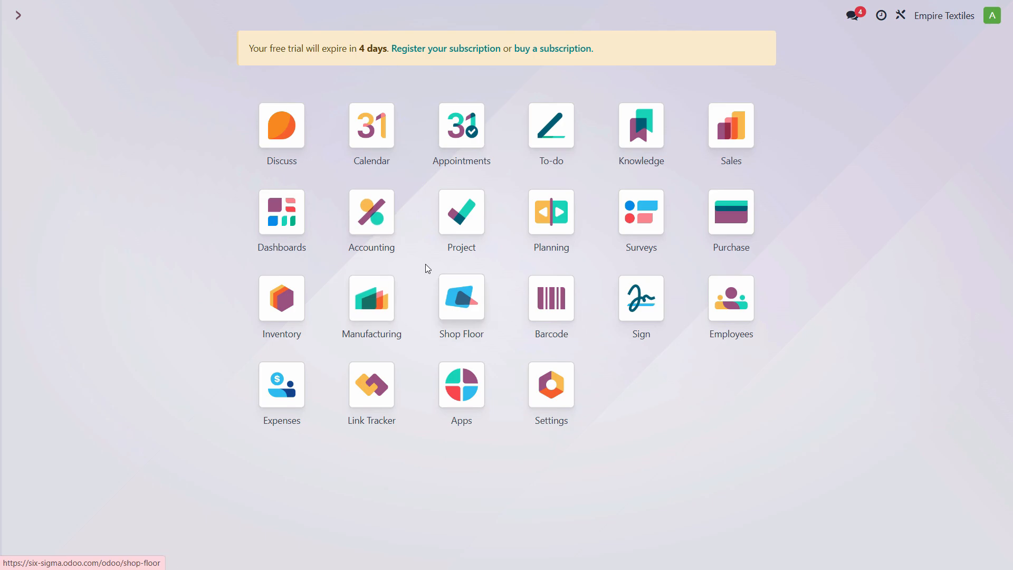
click(379, 221)
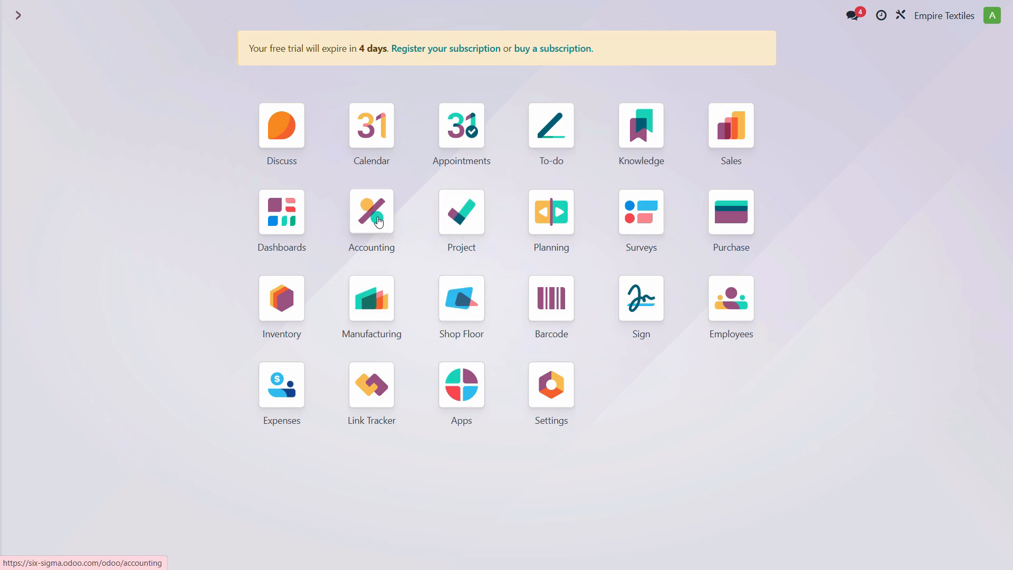
click(287, 21)
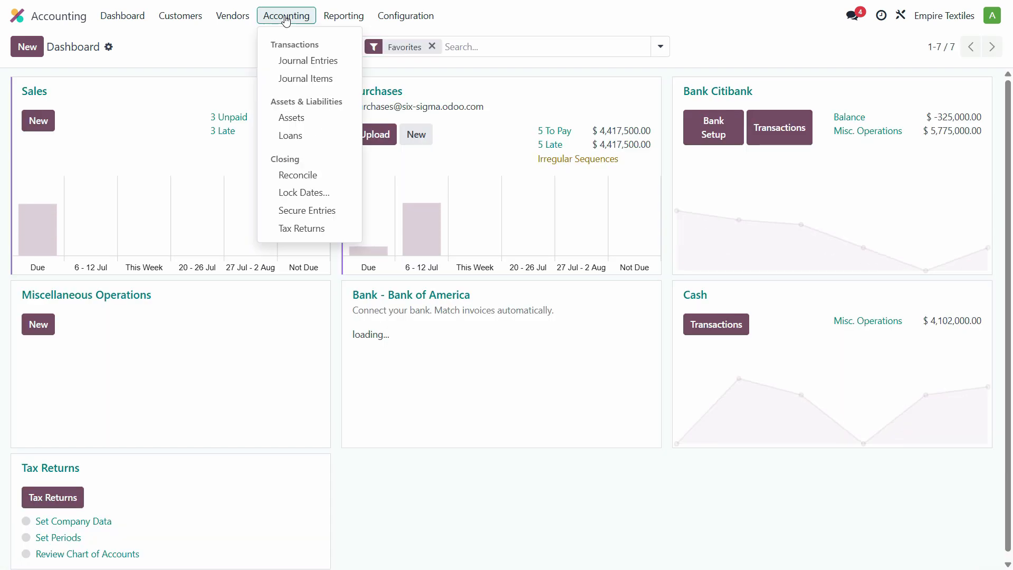
click(306, 59)
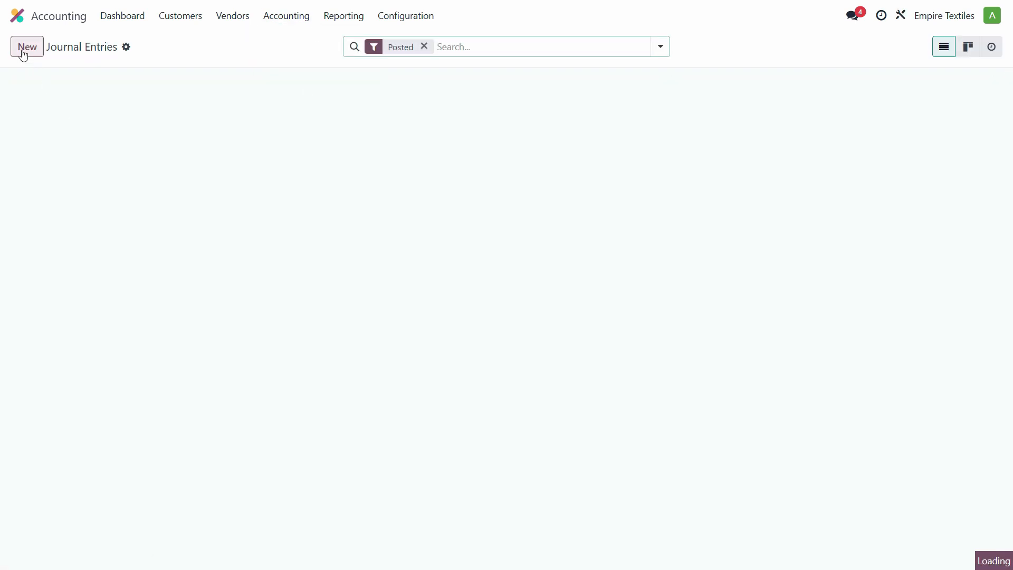
click(23, 52)
- Copy "Packing Charges paid by giving Cash" from the Excel sheet into the Odoo journal entry's reference
key(alt+Tab)
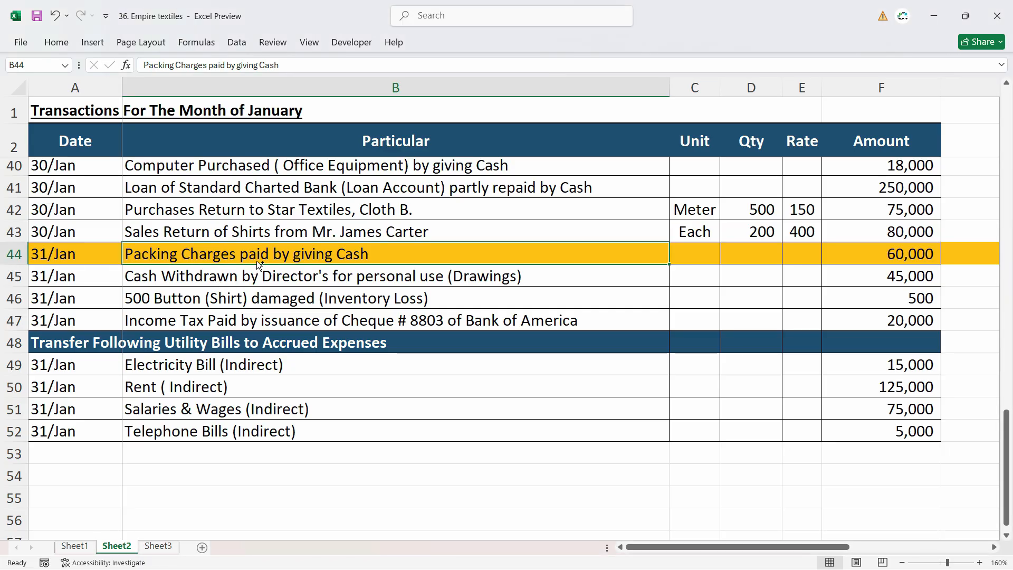
key(ctrl+c)
key(alt+Tab)
click(161, 156)
key(ctrl+v)
- Set the journal entry's accounting date to 01/31/2025
click(448, 161)
key(alt+Tab)
key(alt+Tab)
click(486, 194)
click(432, 239)
click(611, 384)
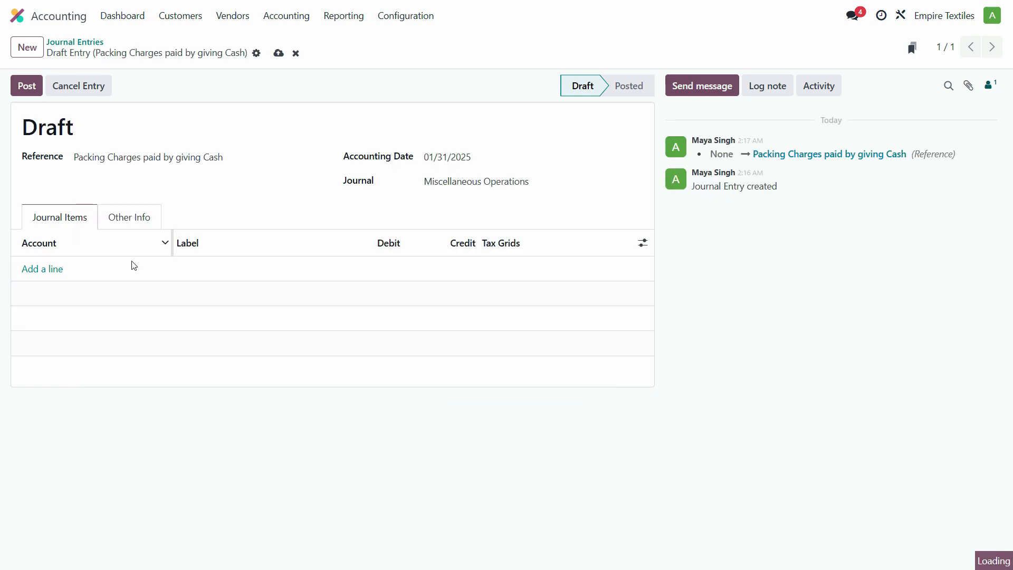
- Add a journal item on 500000 Cost of Goods Sold labelled "Packing Charges paid by giving Cash" with a debit of 60,000
click(54, 270)
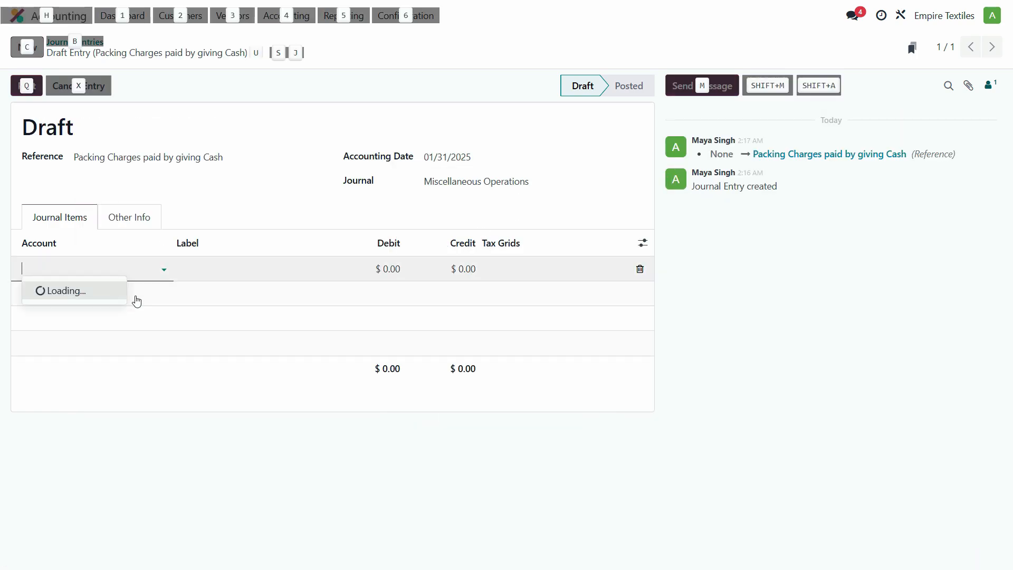
key(alt+Tab)
click(54, 273)
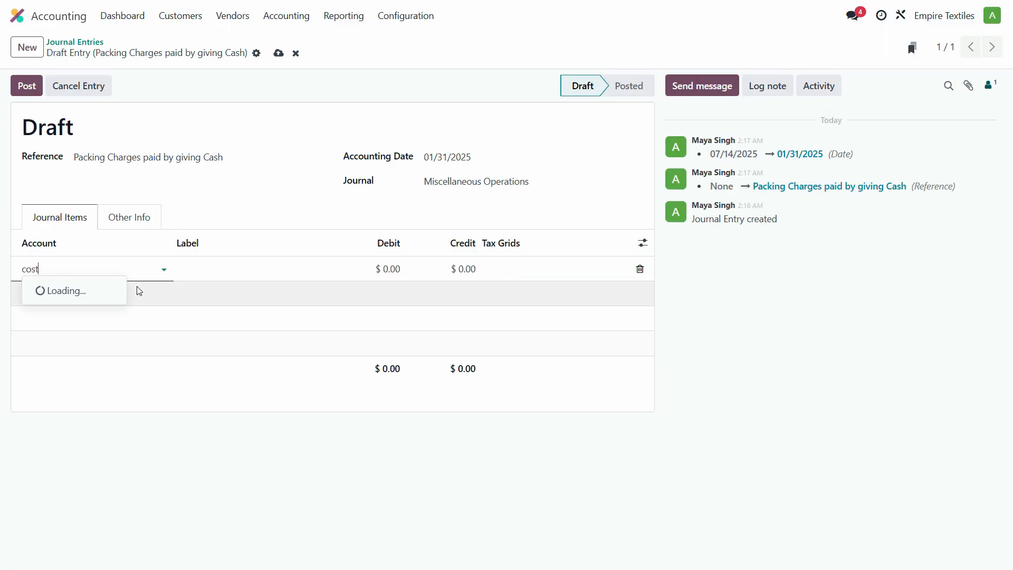
click(118, 305)
key(alt+Tab)
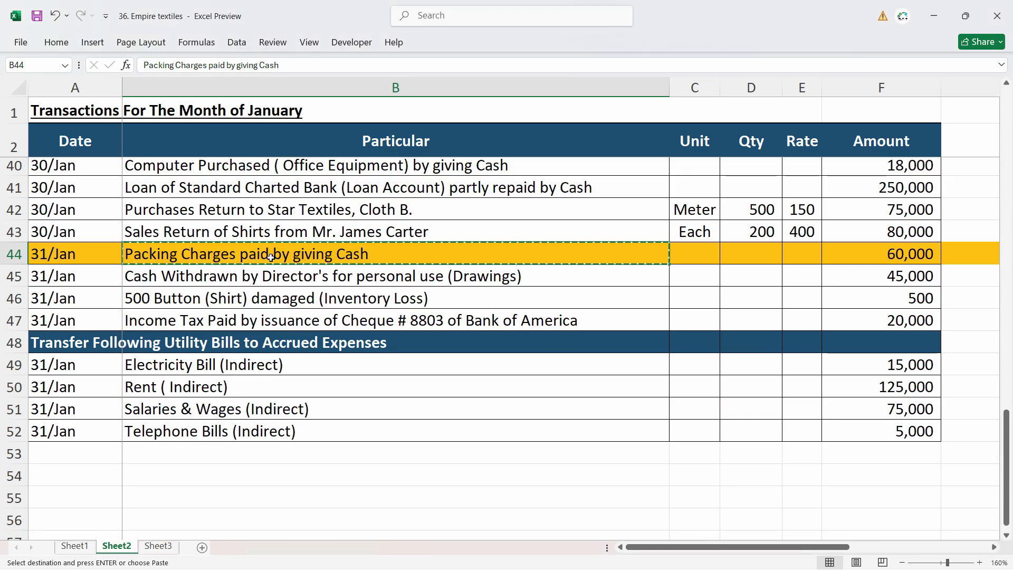
key(alt+Tab)
key(ctrl+v)
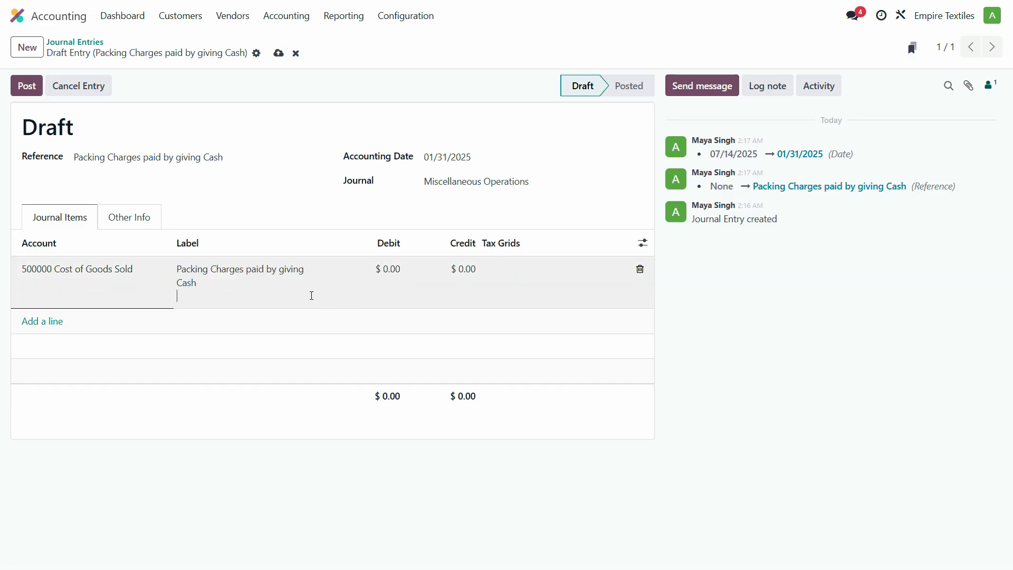
key(BackSpace)
key(Tab)
text(60000)
key(Tab)
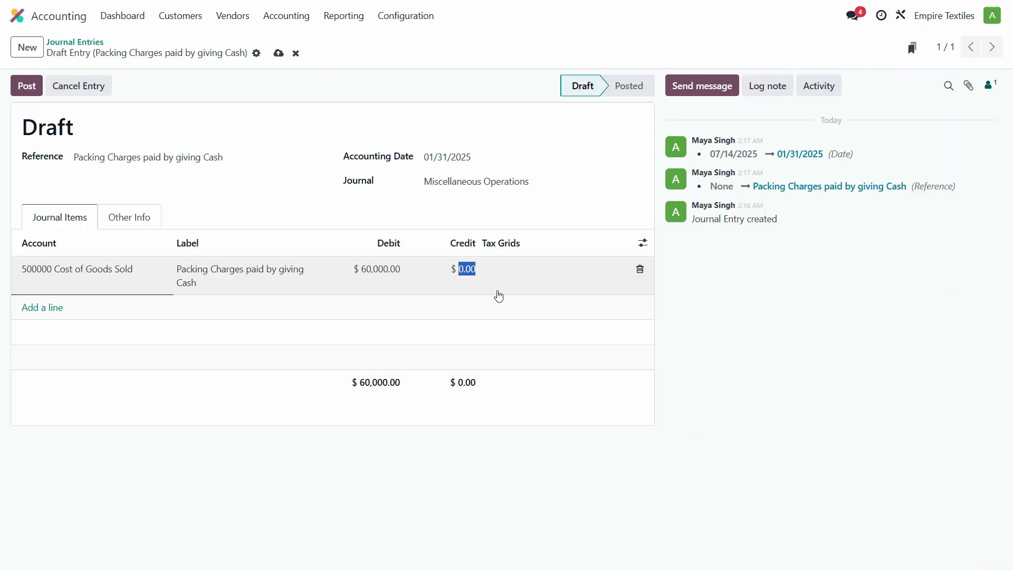
- Add the balancing credit line on account 101399 Cash with the label "Packing Charges paid by giving Cash"
click(43, 307)
click(70, 306)
text(cas)
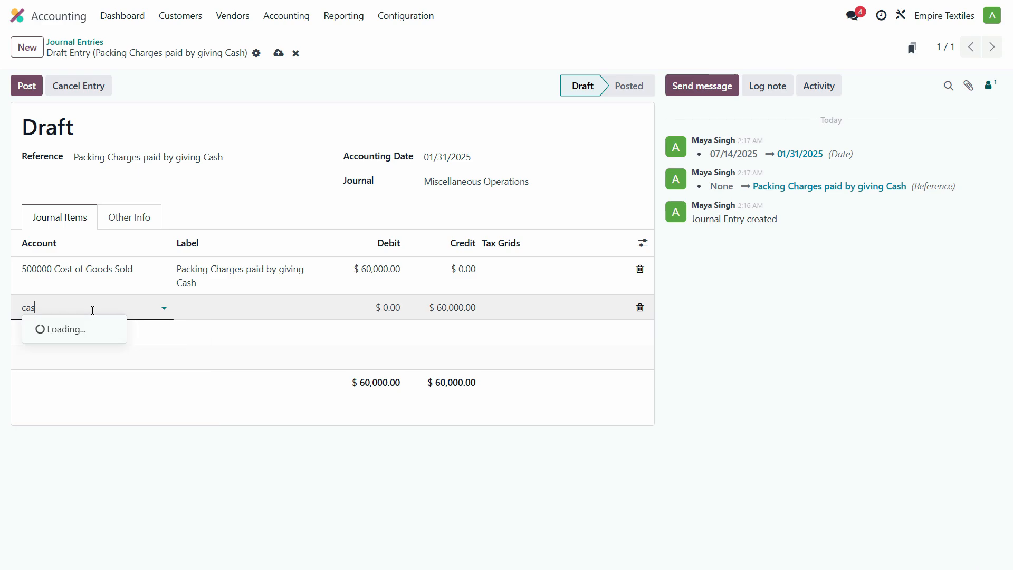
click(90, 328)
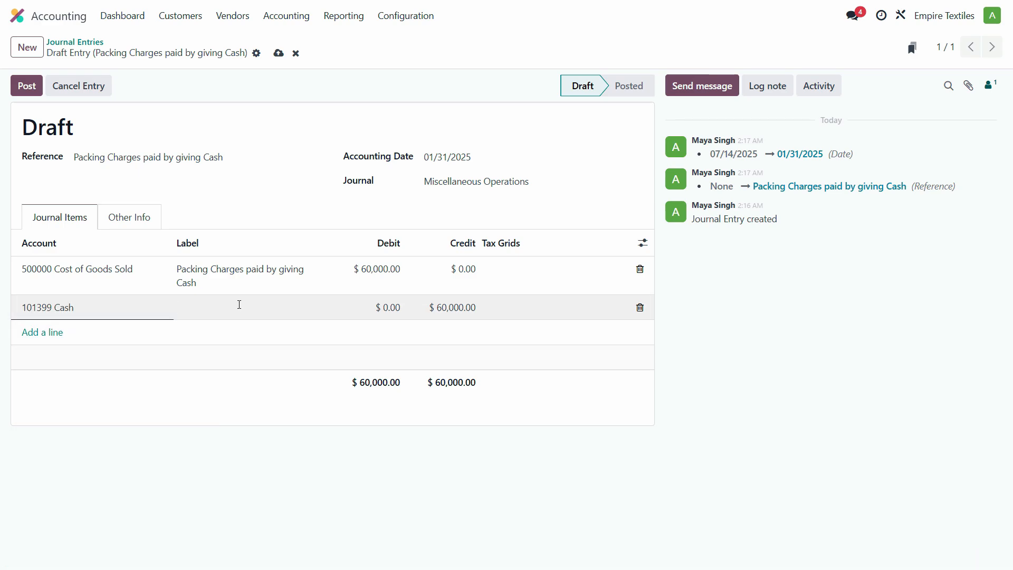
key(ctrl+v)
key(BackSpace)
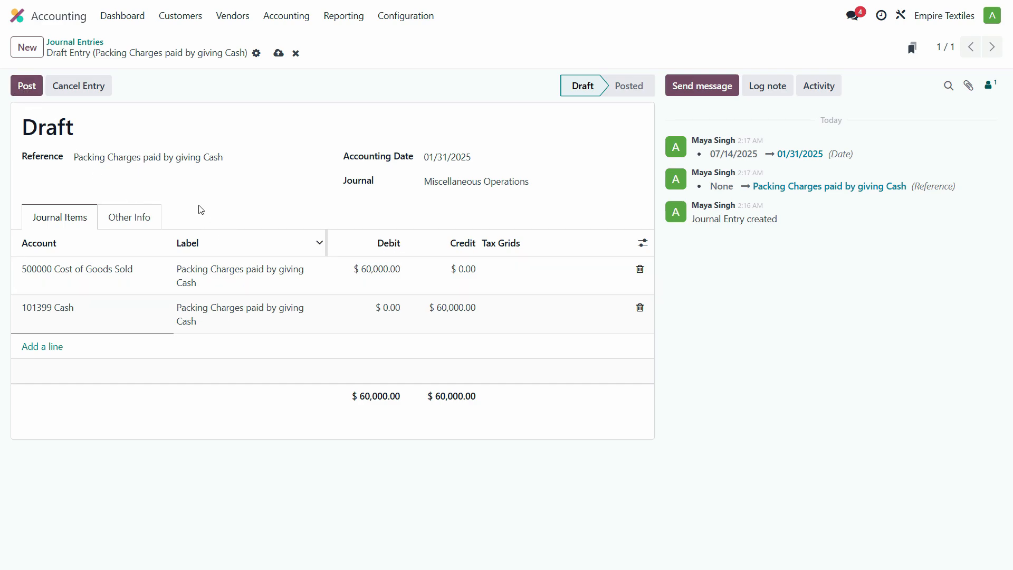
- Leave the draft journal entry and create a new vendor bill with Cash Vendor as the vendor
click(87, 44)
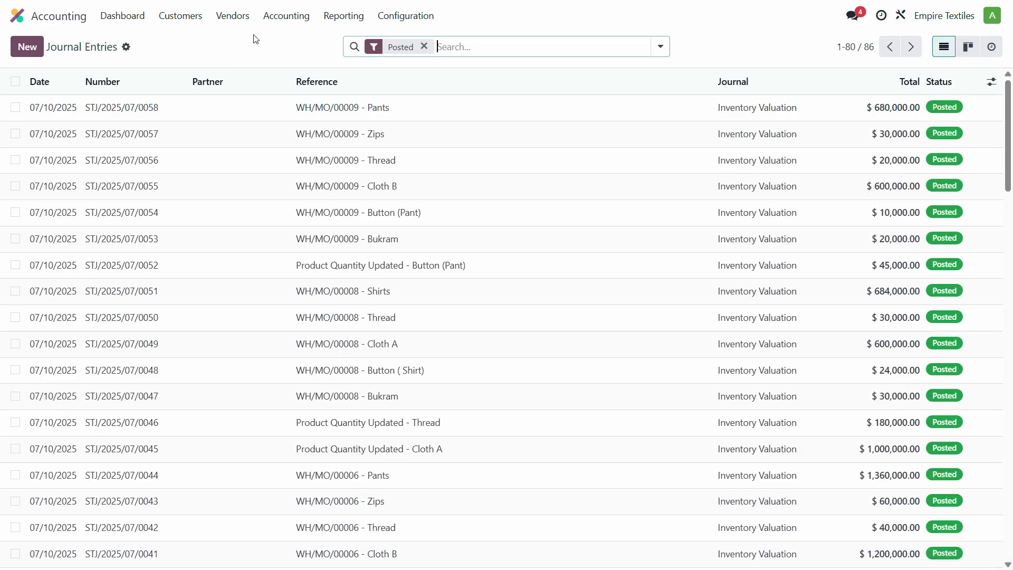
click(230, 20)
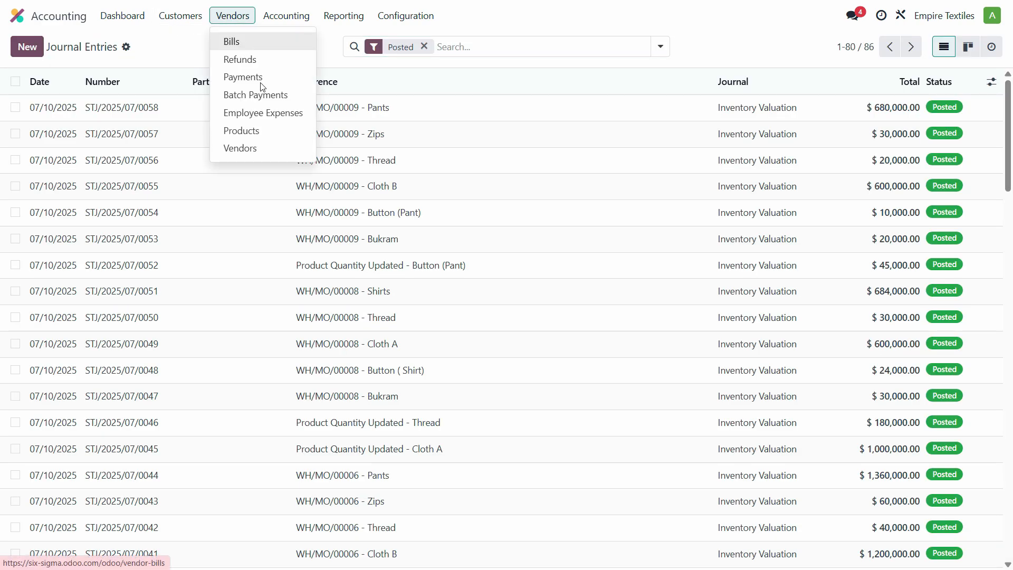
click(232, 41)
click(26, 47)
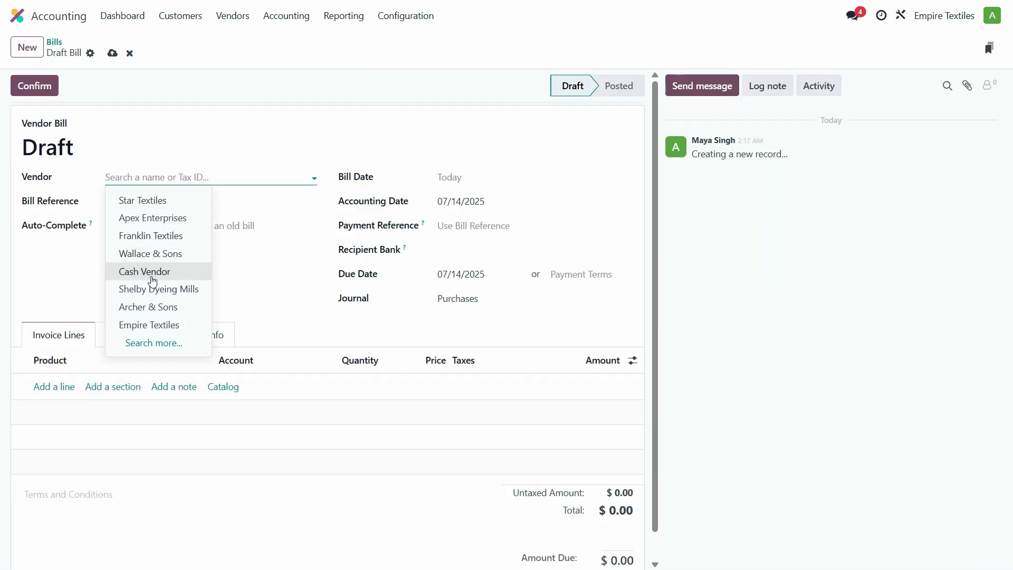
click(145, 272)
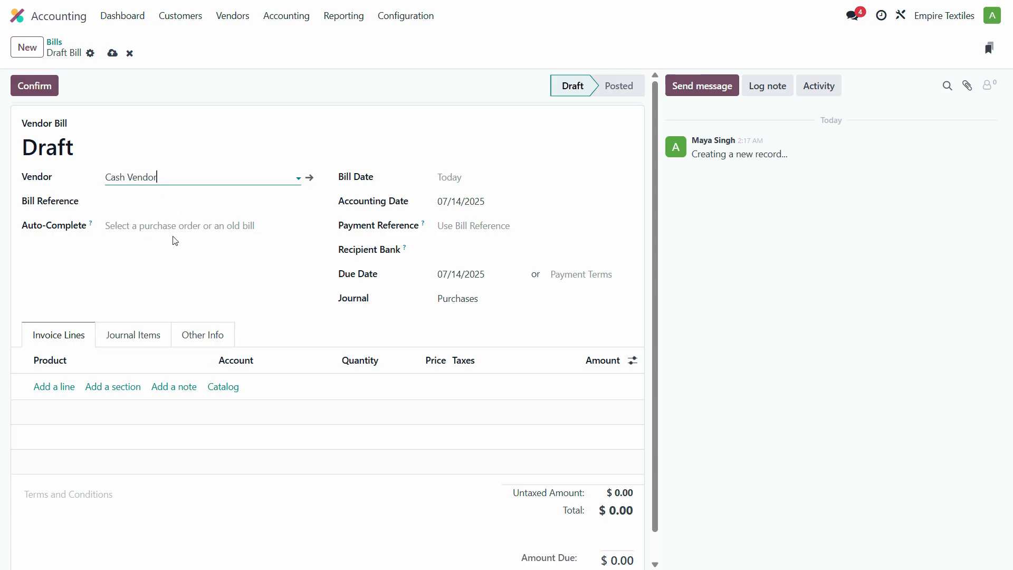
- Set the bill date to 01/31/2025 and the payment terms to Immediate Payment
click(477, 176)
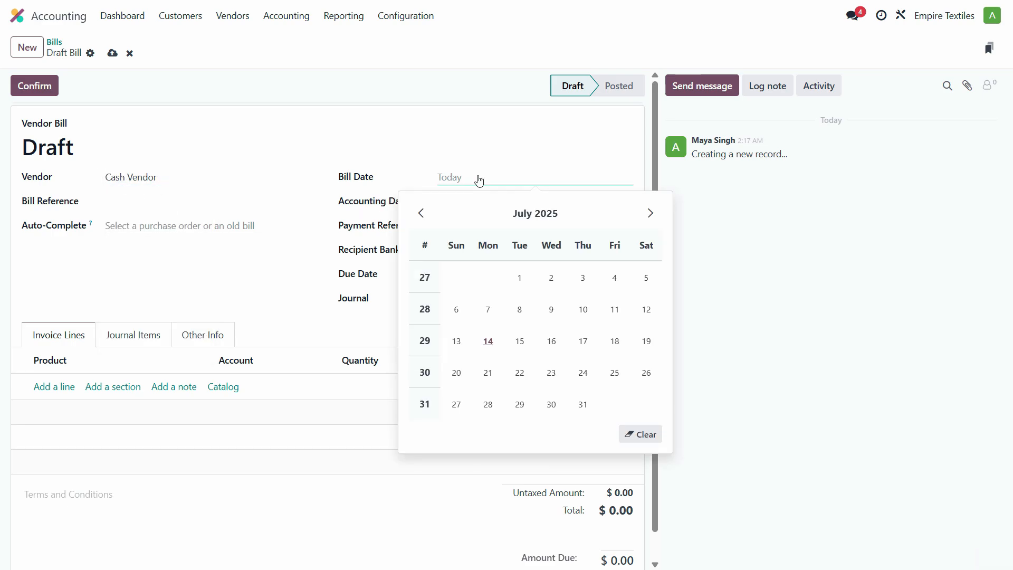
click(502, 213)
click(460, 260)
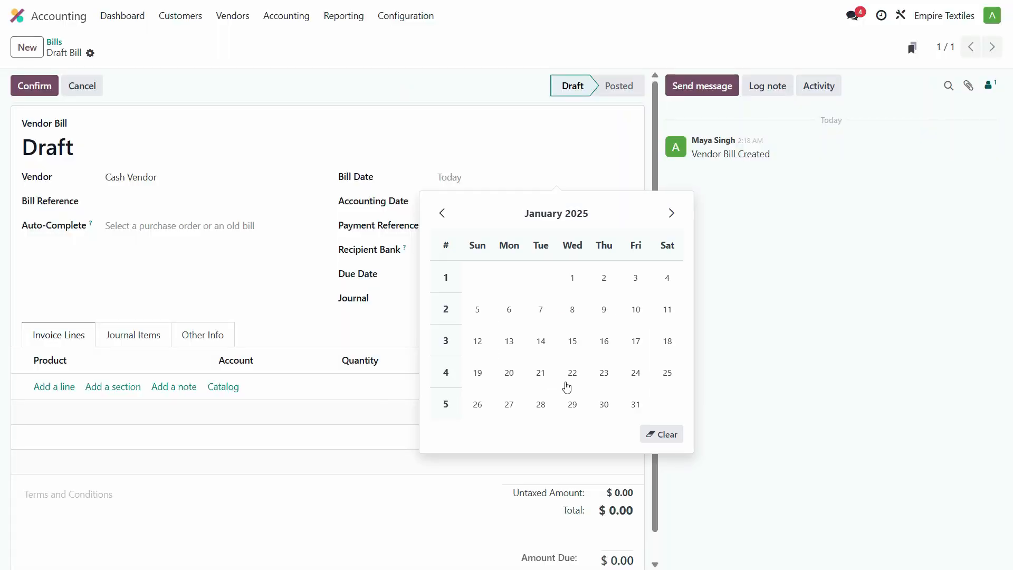
click(634, 406)
click(487, 225)
click(597, 274)
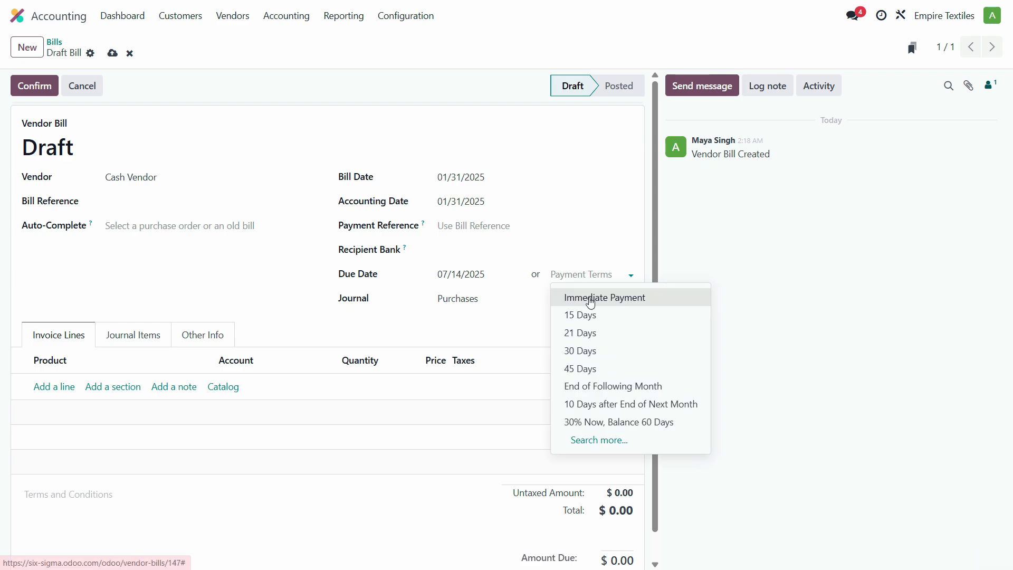
click(590, 298)
- Add an invoice line to the bill and hide the Product column
click(73, 387)
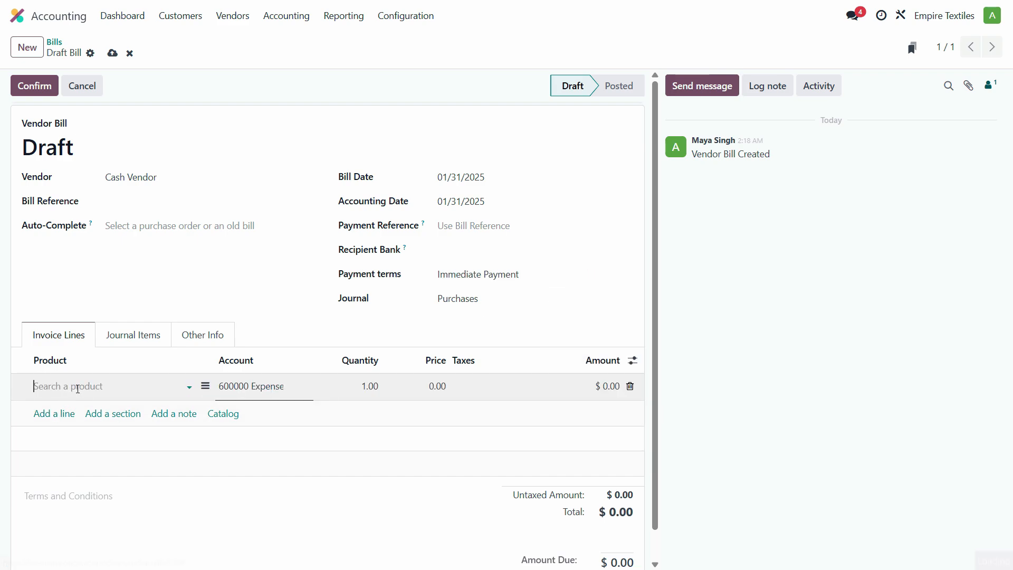
click(638, 364)
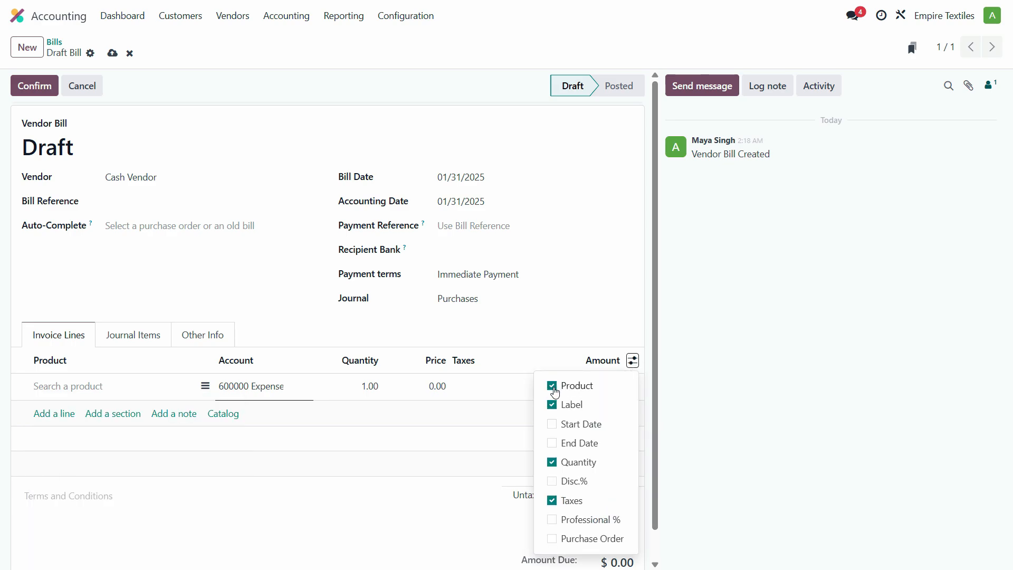
click(554, 388)
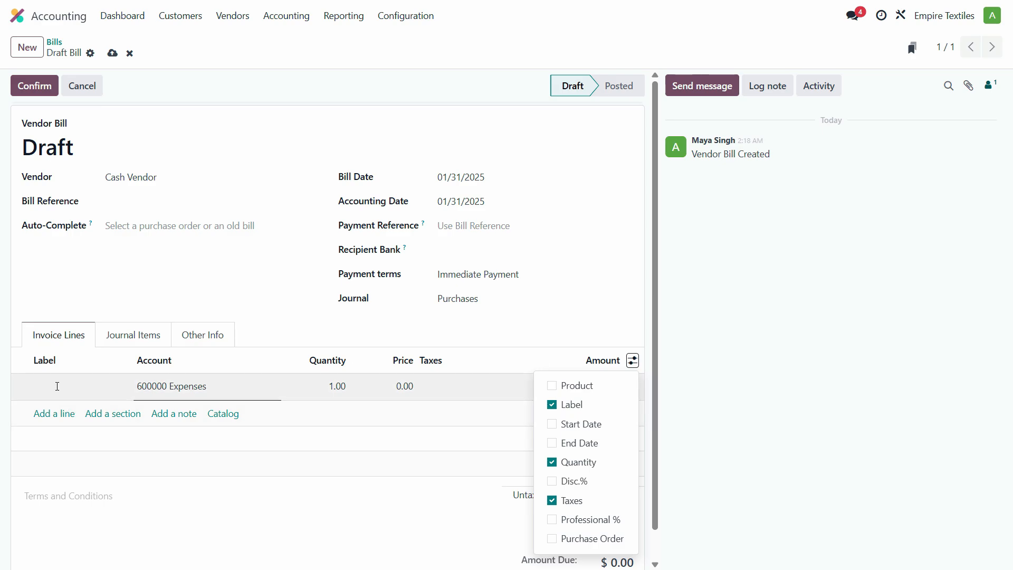
click(87, 347)
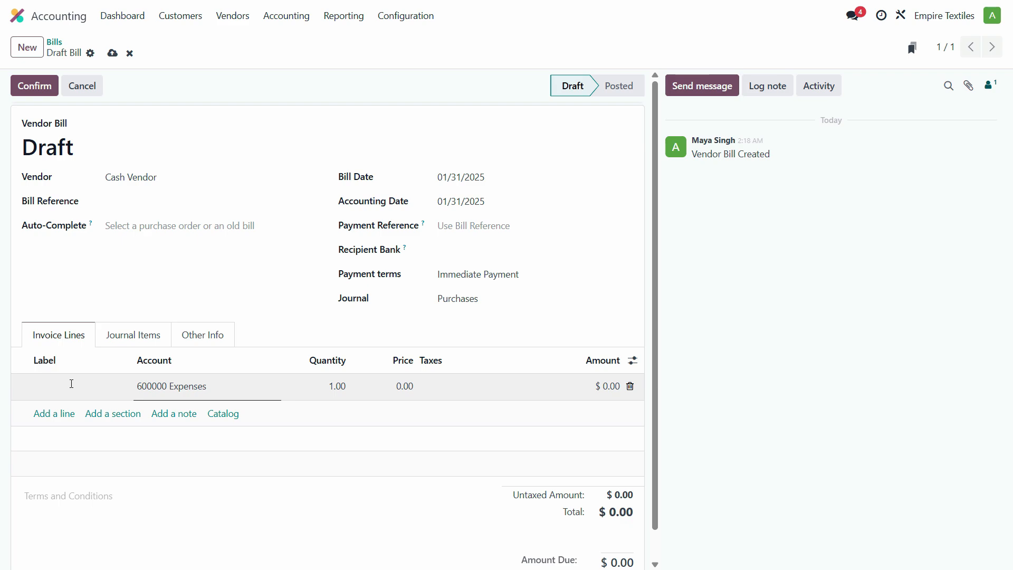
- Label the invoice line "Packing Charges", copied from the Excel sheet, and set its account to 500000 Cost of Goods Sold
key(alt+Tab)
click(202, 254)
key(ctrl+c)
key(alt+Tab)
click(54, 390)
key(ctrl+v)
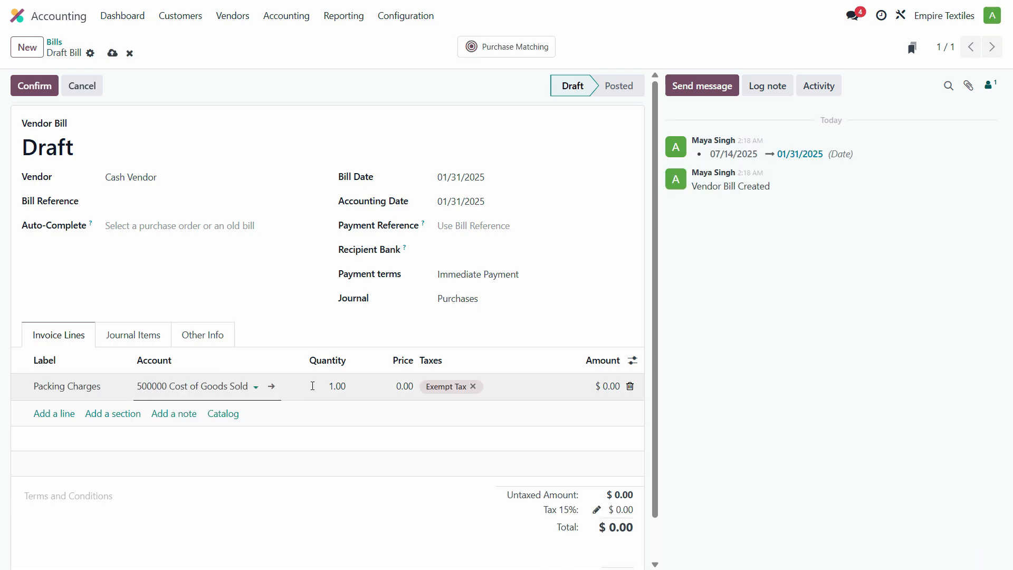
- Set the packing charges line's price to 60,000 using the Excel amount, and hide the Quantity column
click(403, 386)
key(alt+Tab)
key(alt+Tab)
click(401, 384)
key(ctrl+v)
key(Tab)
click(666, 359)
click(632, 360)
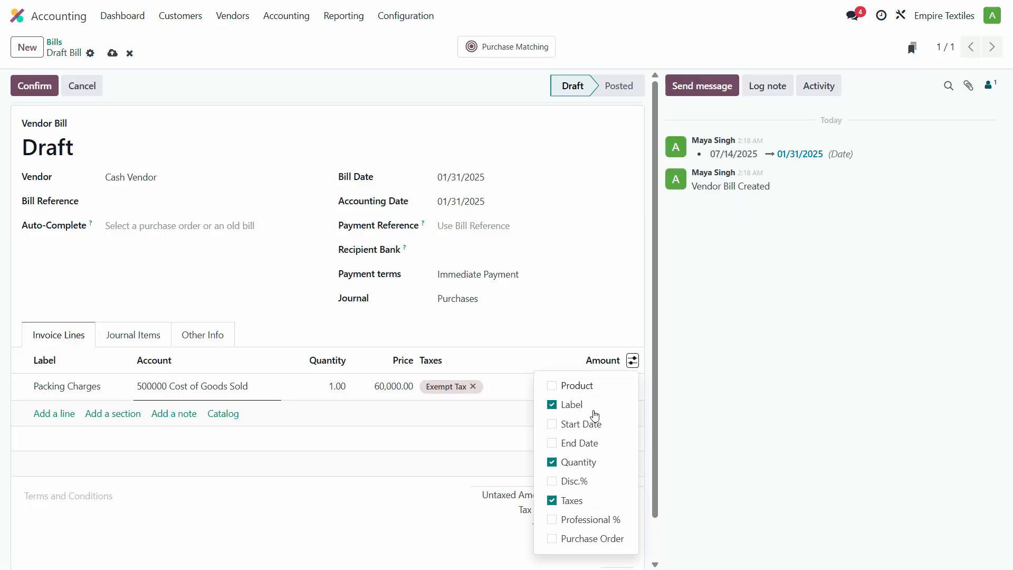
click(552, 462)
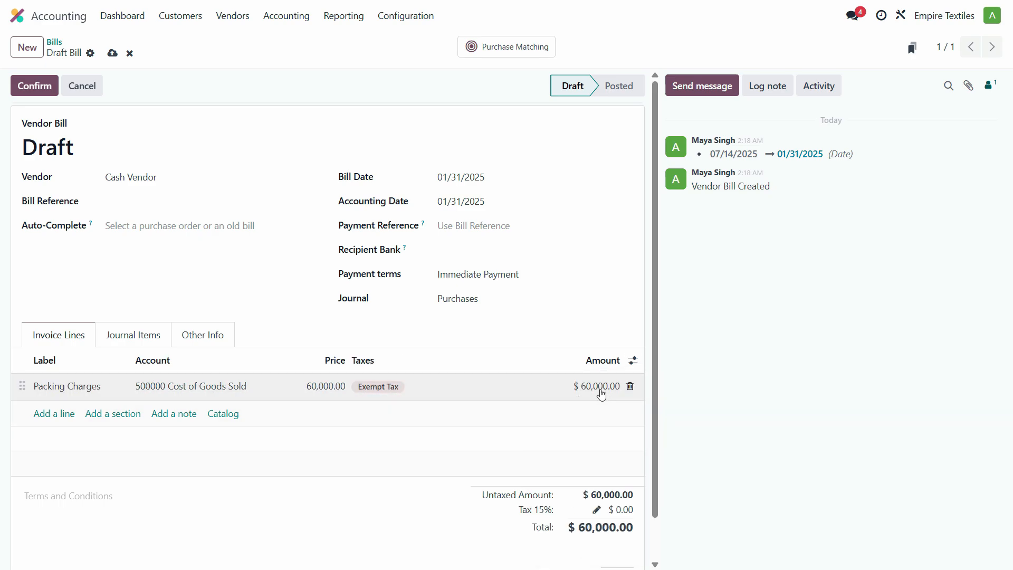
- Confirm the packing charges vendor bill and switch back to the Excel transactions sheet
click(34, 86)
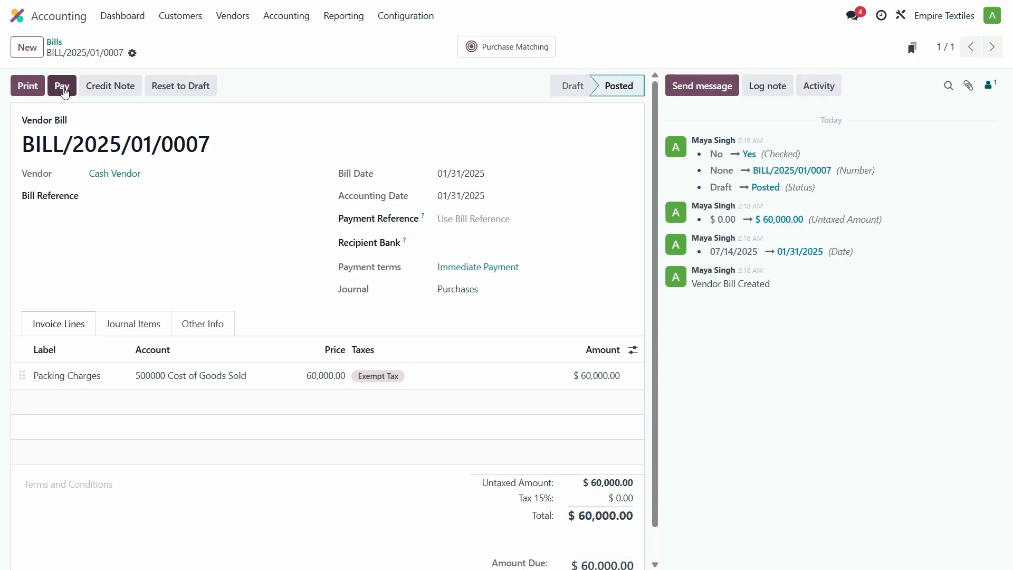
key(alt+Tab)
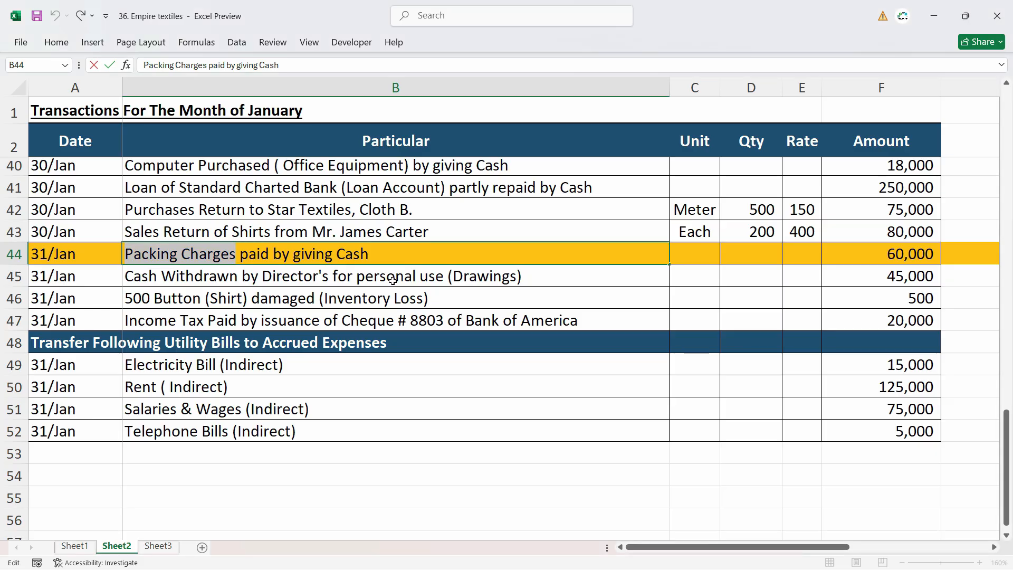
- Switch to Odoo and set up the packing charges bill's payment in the Cash journal, dated 01/31/2025
key(alt+Tab)
click(402, 249)
click(327, 306)
click(656, 249)
key(alt+Tab)
key(alt+Tab)
click(636, 276)
key(alt+Tab)
key(alt+Tab)
click(682, 326)
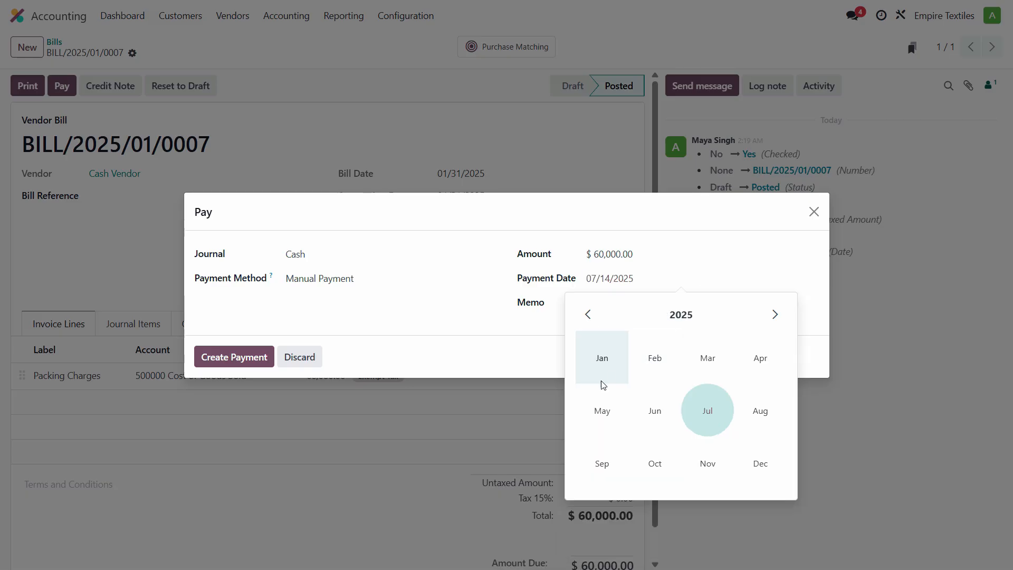
click(612, 377)
click(781, 505)
- Set the payment memo to "Packing Charges paid by giving Cash", copied from the Excel sheet, and create the payment
key(alt+Tab)
double_click(312, 254)
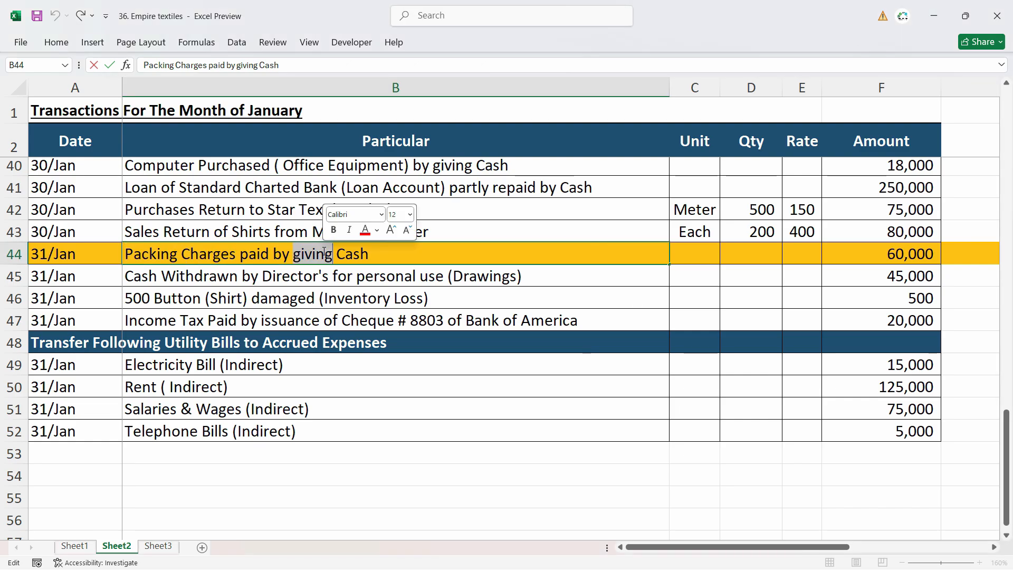
key(ctrl+c)
key(alt+Tab)
triple_click(628, 304)
key(ctrl+v)
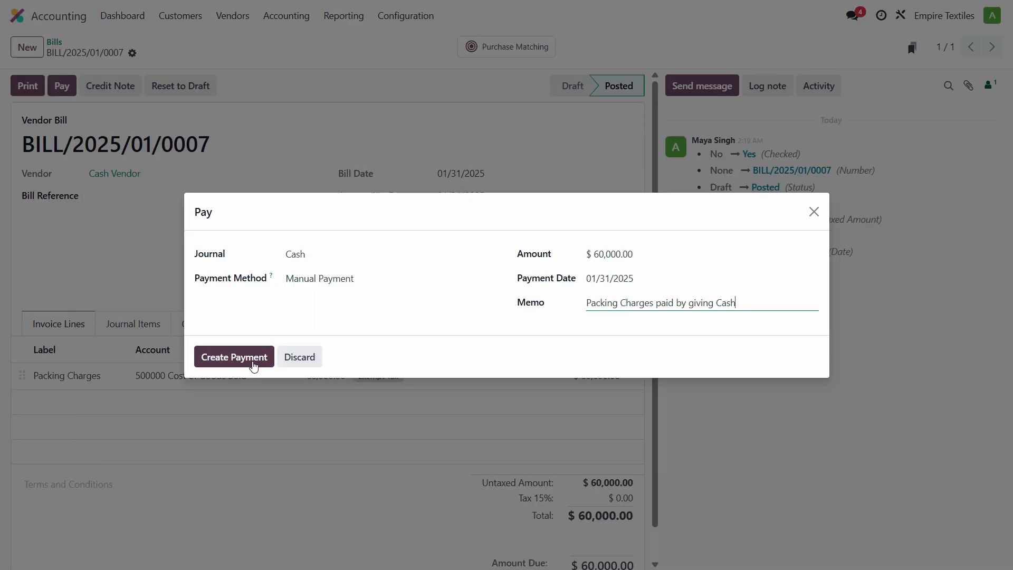
click(253, 365)
- Open the 01/31/2025 Cash Vendor payment of 60,000 from the vendor payments and validate it
click(231, 19)
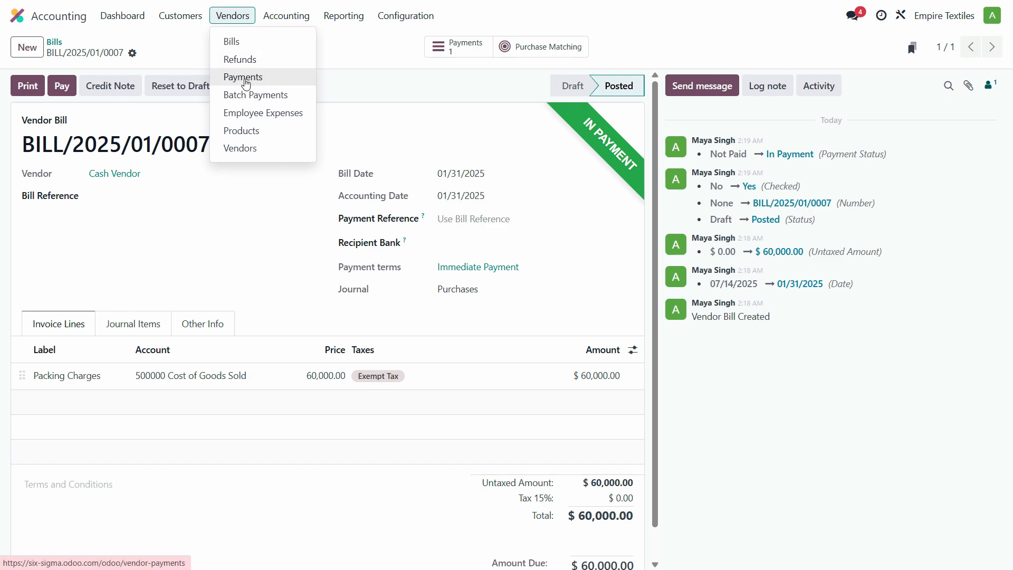
click(244, 86)
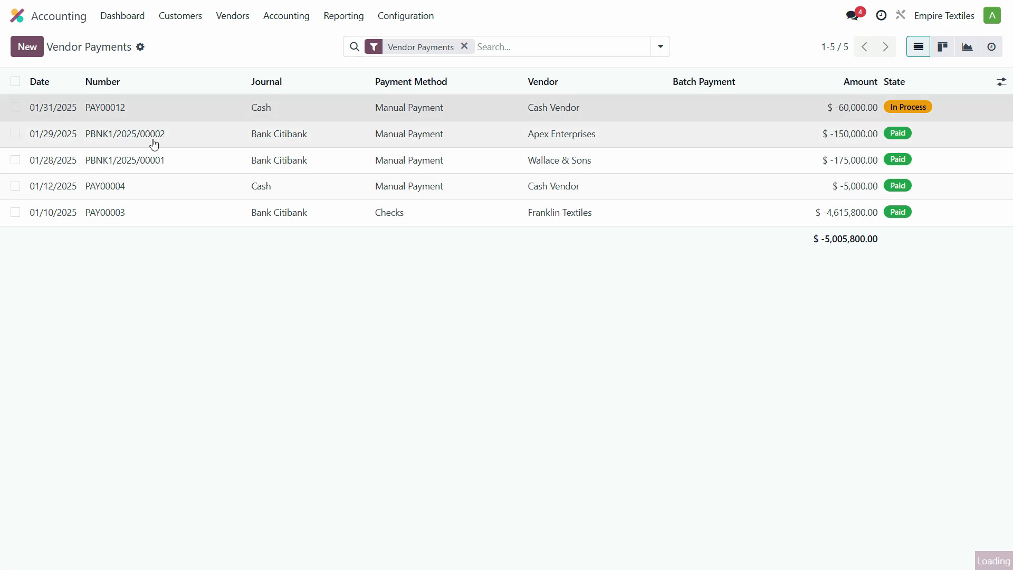
click(38, 86)
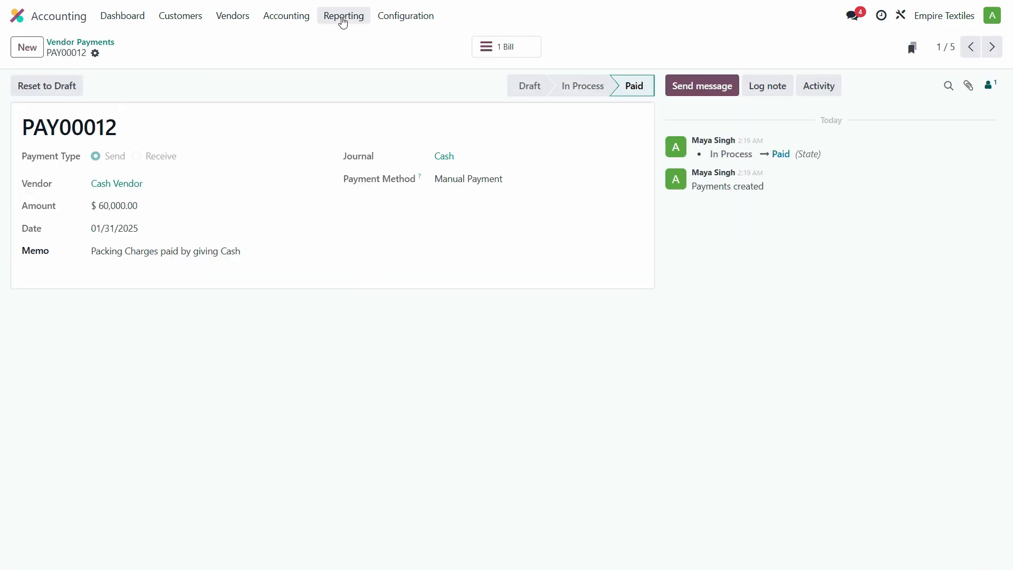
- Open the Partner Ledger and expand Cash Vendor to examine its bills and payments
click(342, 16)
click(401, 297)
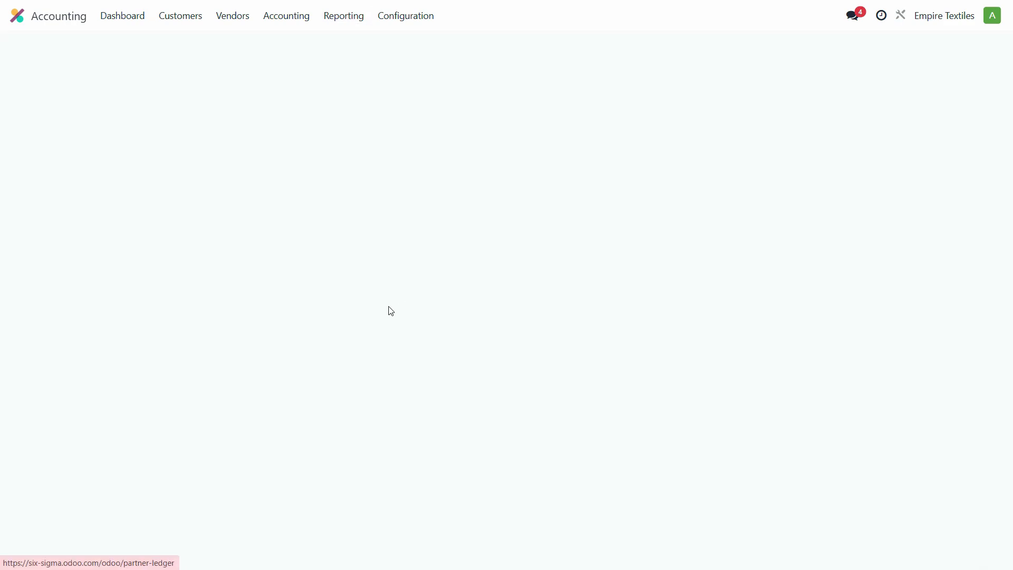
scroll(238, 317, down, 2)
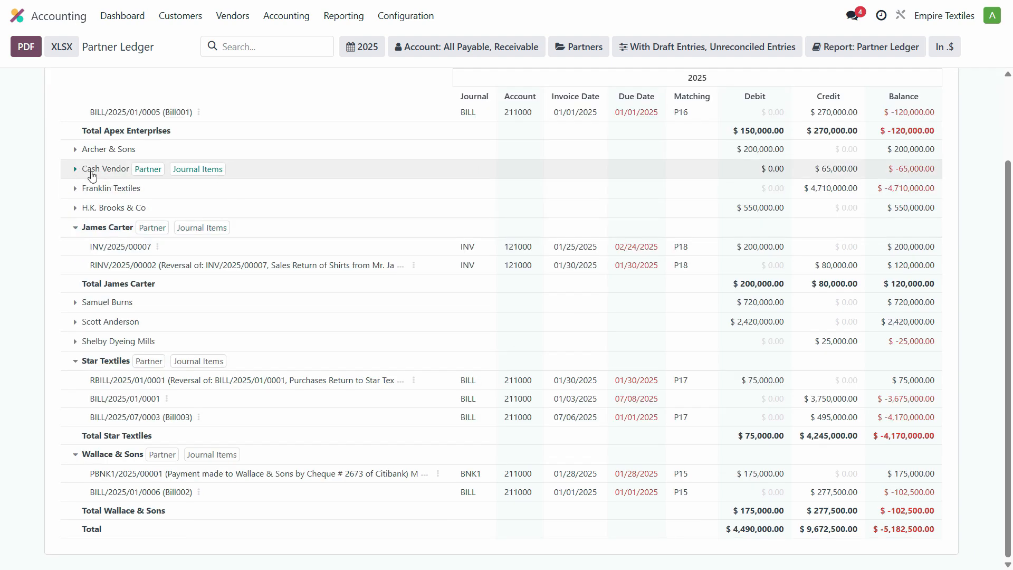
click(77, 169)
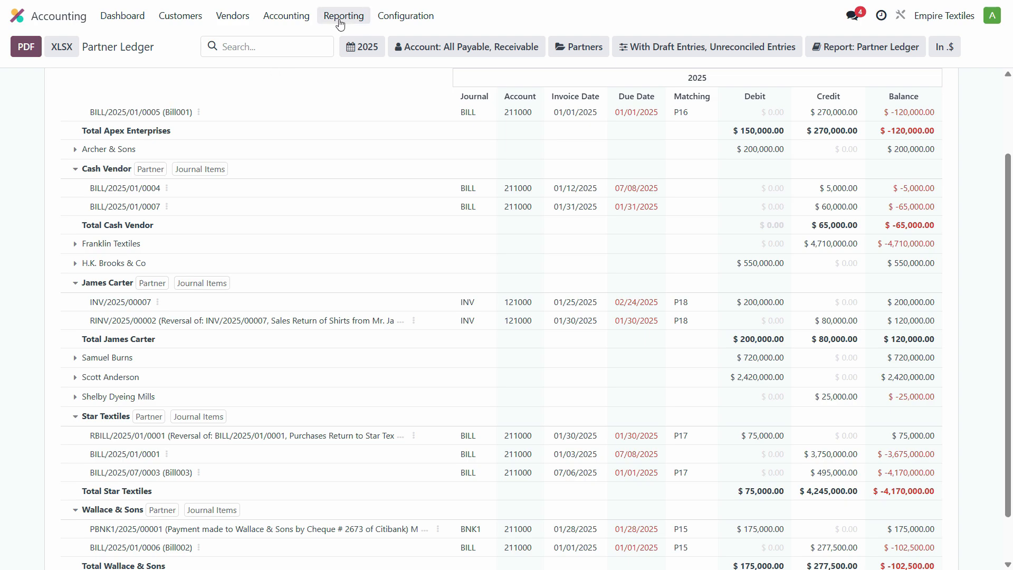
- Set the Cash journal's outstanding accounts for incoming and outgoing manual payments to 101399 Cash, and save the journal
click(420, 20)
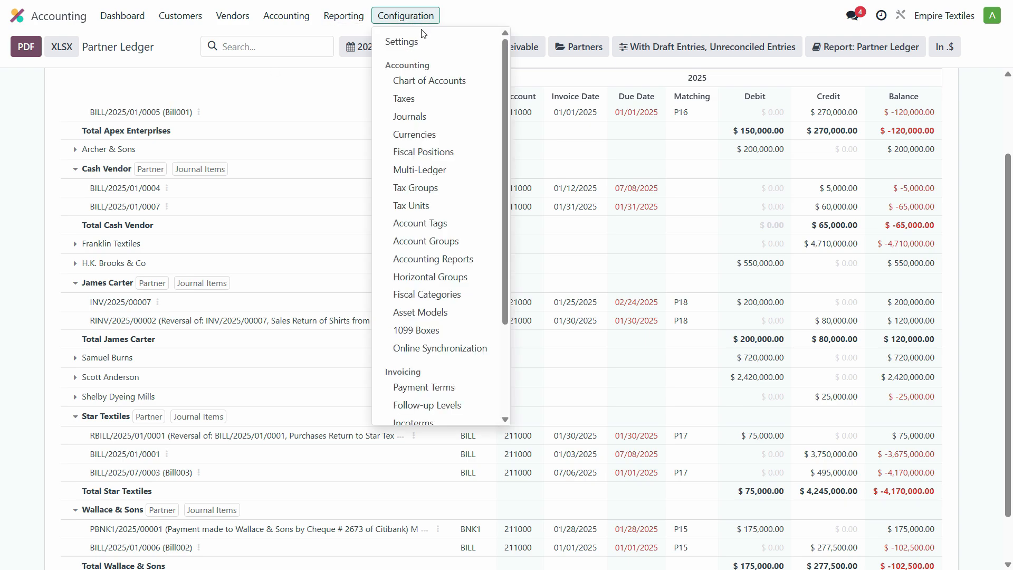
click(425, 121)
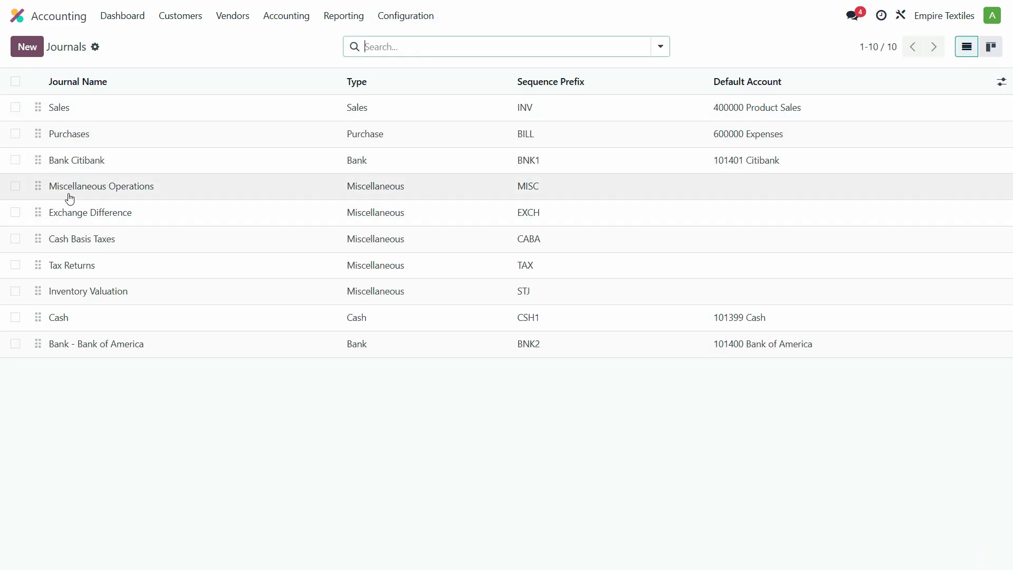
click(93, 328)
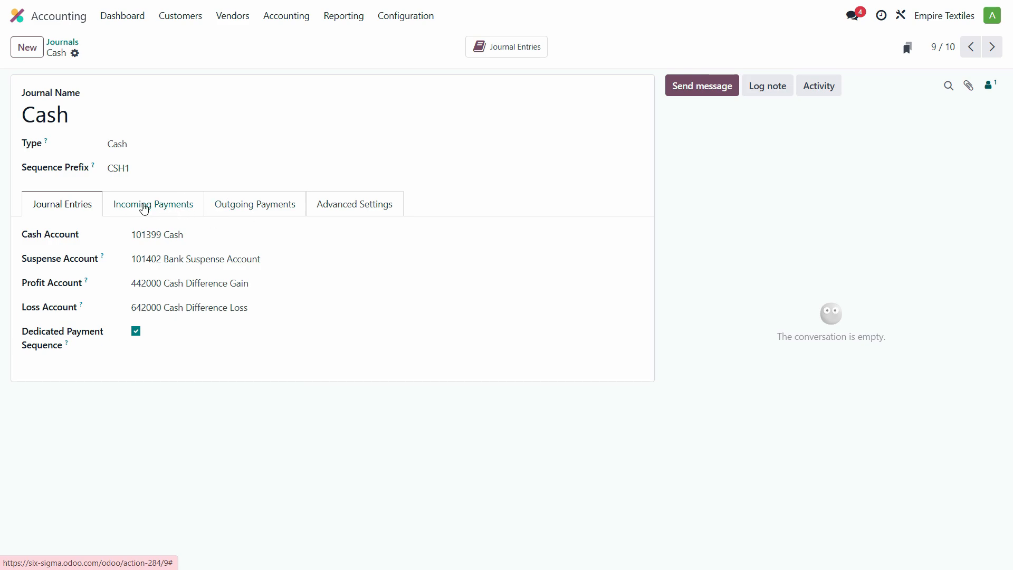
click(245, 218)
click(154, 213)
click(389, 253)
click(363, 293)
click(254, 204)
click(433, 253)
click(391, 291)
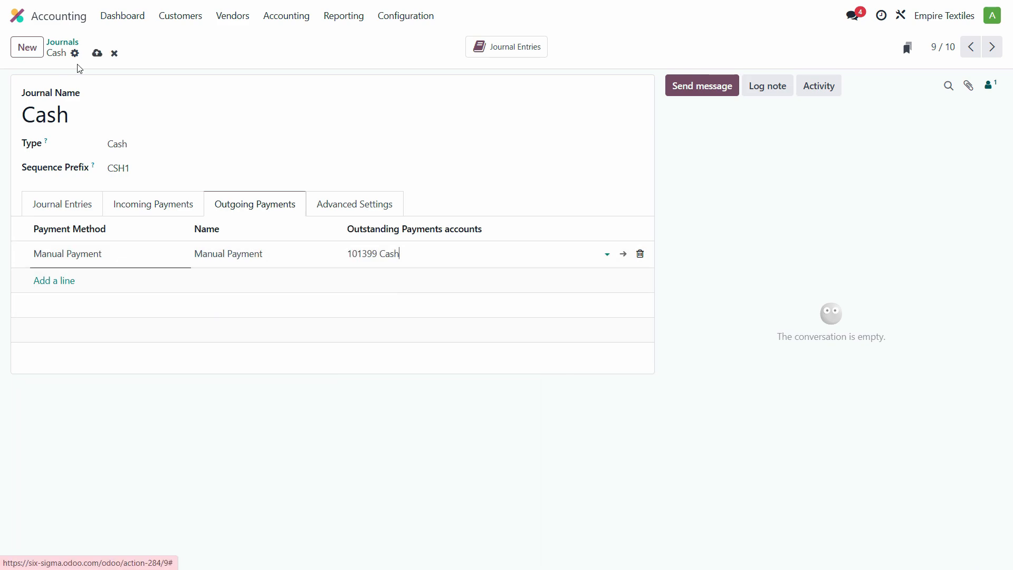
click(97, 53)
- Reset the 01/31/2025 Cash Vendor payment of 60,000 to draft and confirm it again with the Cash journal
click(234, 17)
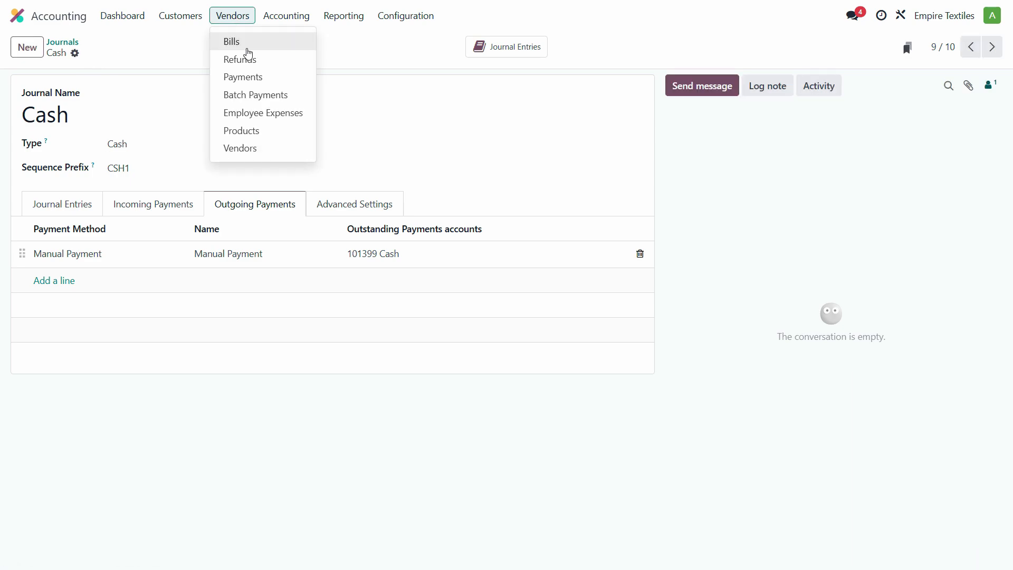
click(258, 95)
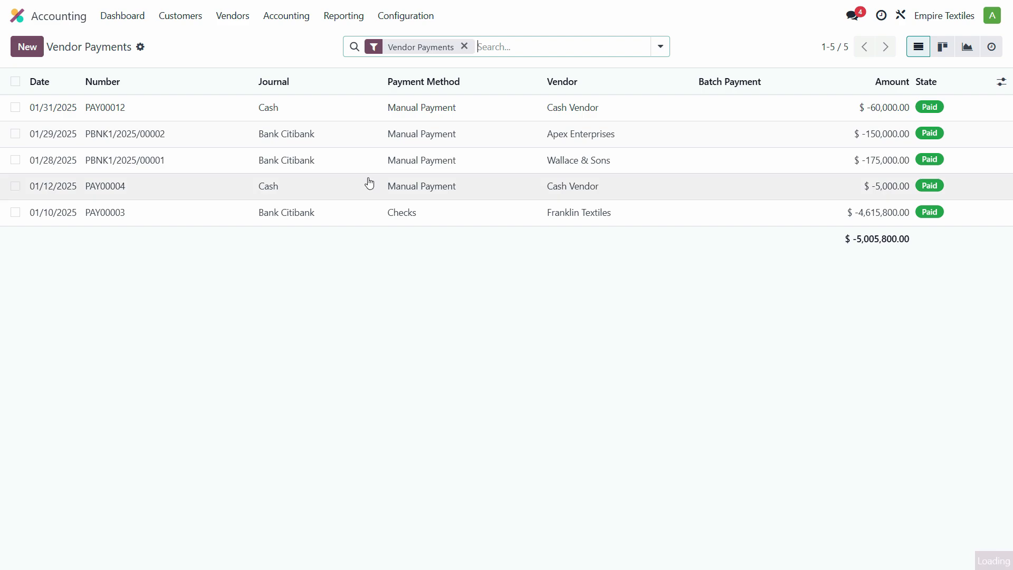
click(72, 103)
click(73, 100)
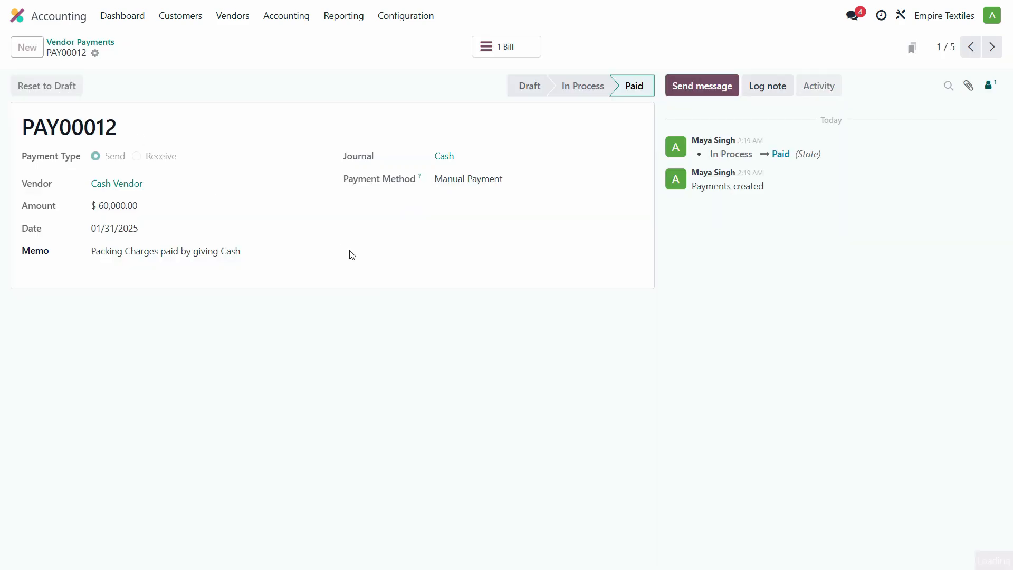
click(491, 157)
click(458, 215)
click(28, 90)
- Check Cash Vendor's entries in the Partner Ledger, and validate the reconfirmed 60,000 vendor payment
click(350, 17)
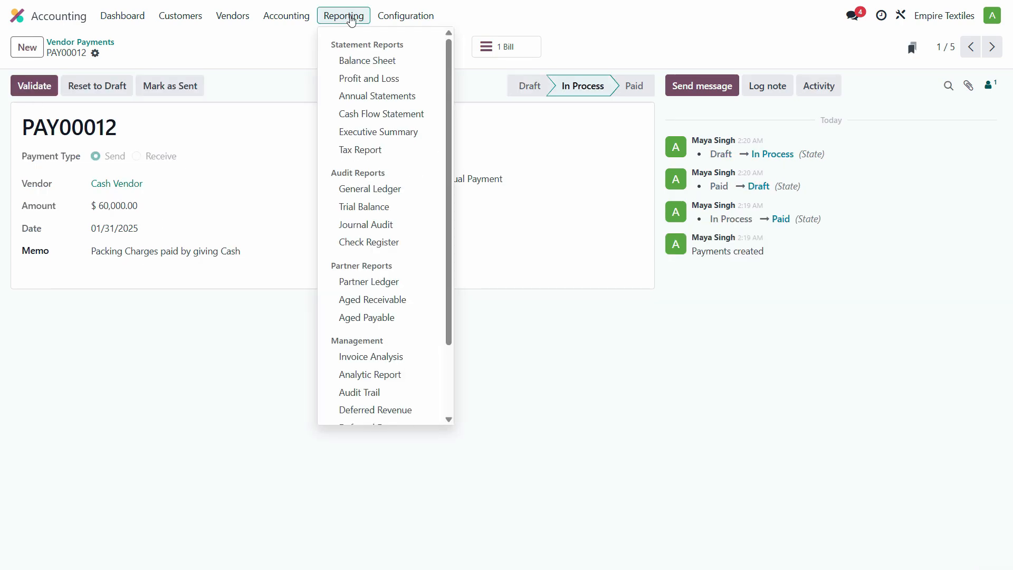
click(385, 283)
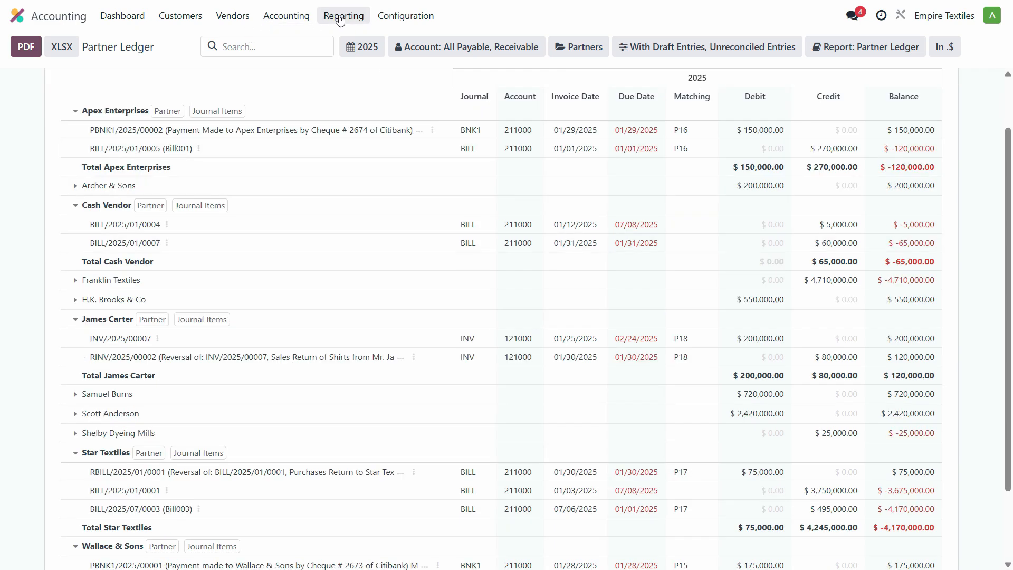
click(222, 21)
click(238, 74)
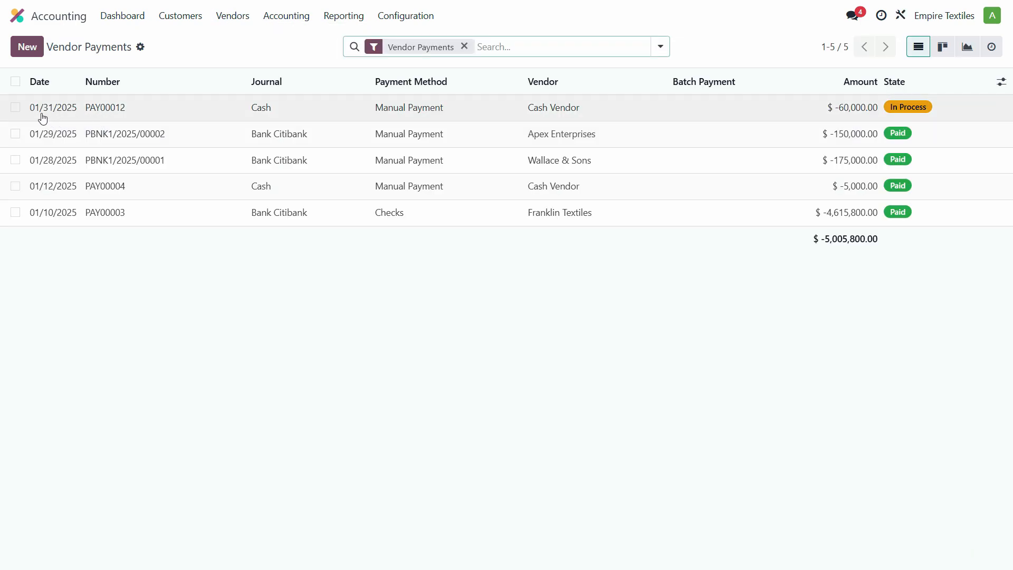
click(317, 108)
click(40, 88)
- Examine Cash Vendor's debit and credit entries in the Partner Ledger after the payment's validation
click(342, 16)
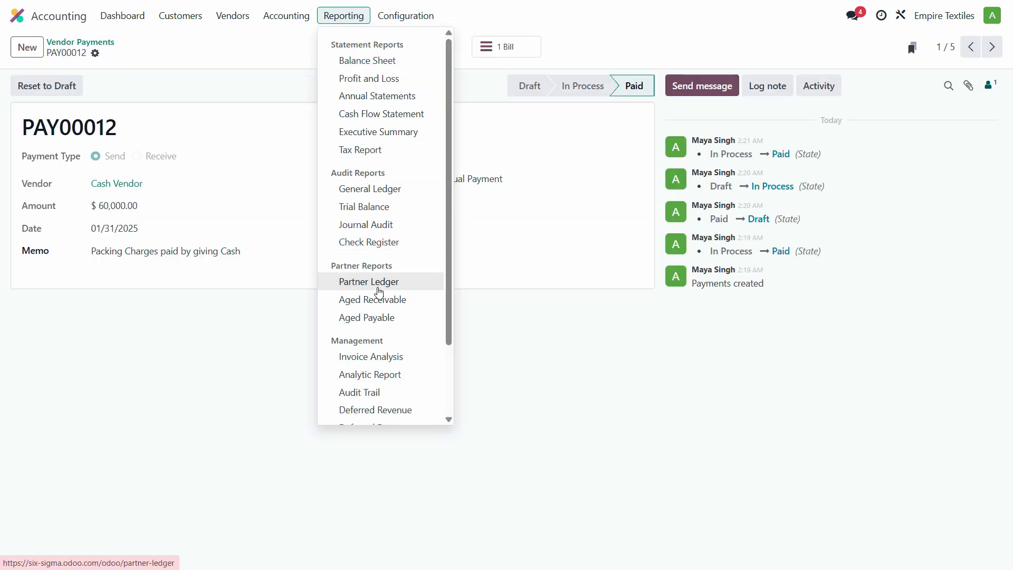
click(377, 300)
scroll(831, 369, down, 3)
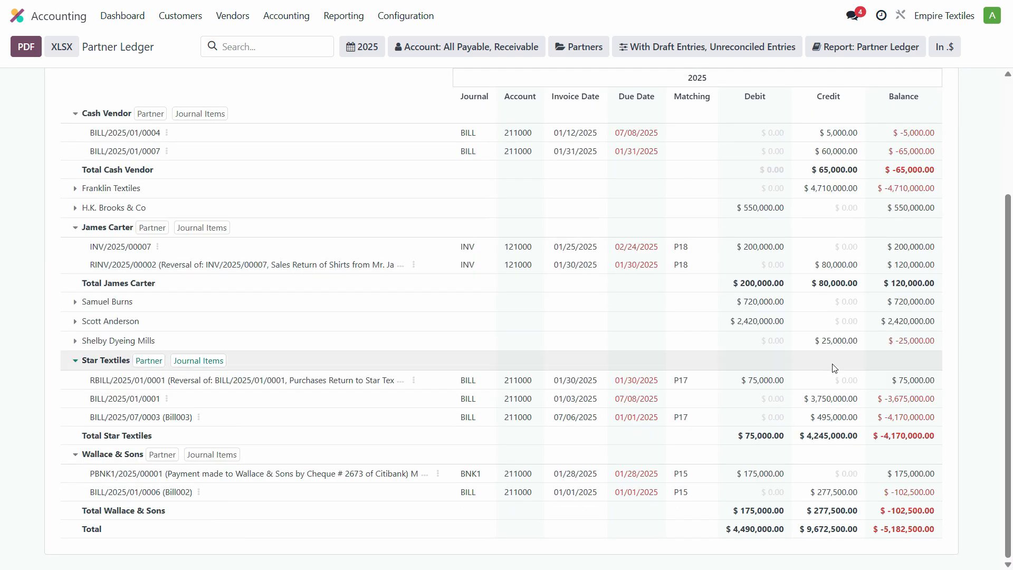
scroll(831, 369, up, 3)
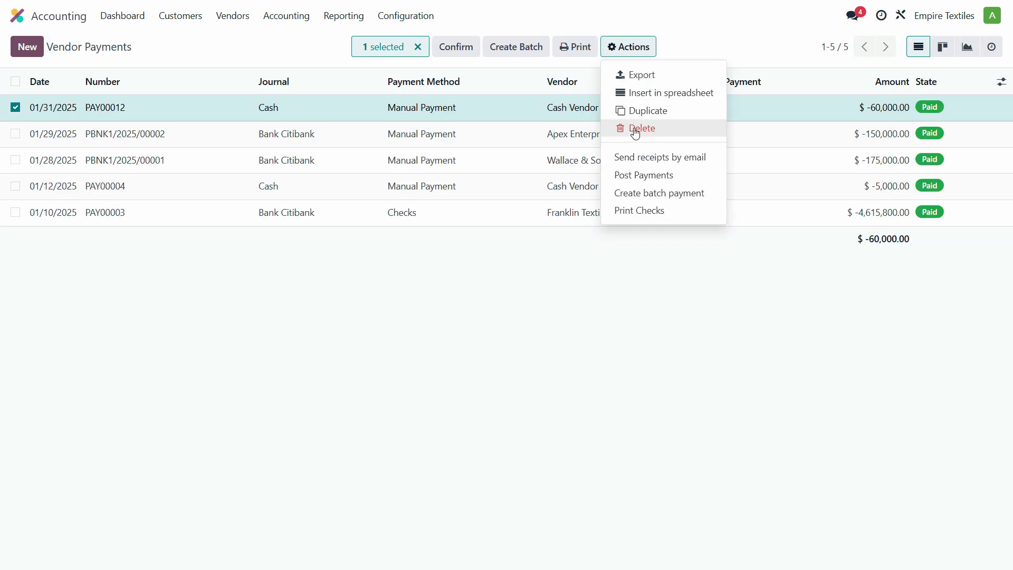
- Delete the 01/31/2025 Cash Vendor payment of 60,000 from the vendor payments
click(638, 129)
click(330, 356)
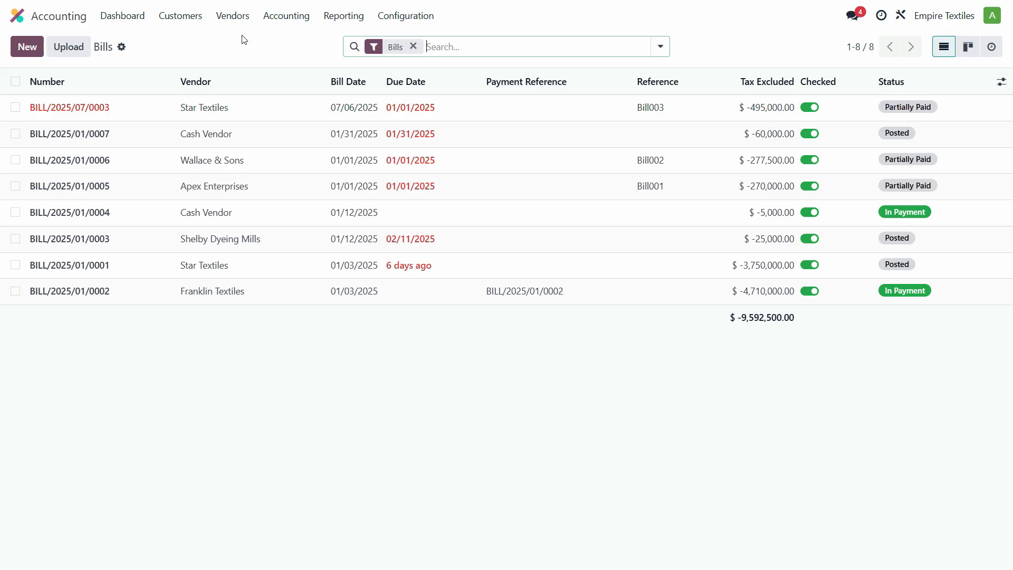
- Open the 01/31/2025 Cash Vendor bill and set up its payment in the Cash journal, dated 01/31/2025
click(237, 18)
click(250, 43)
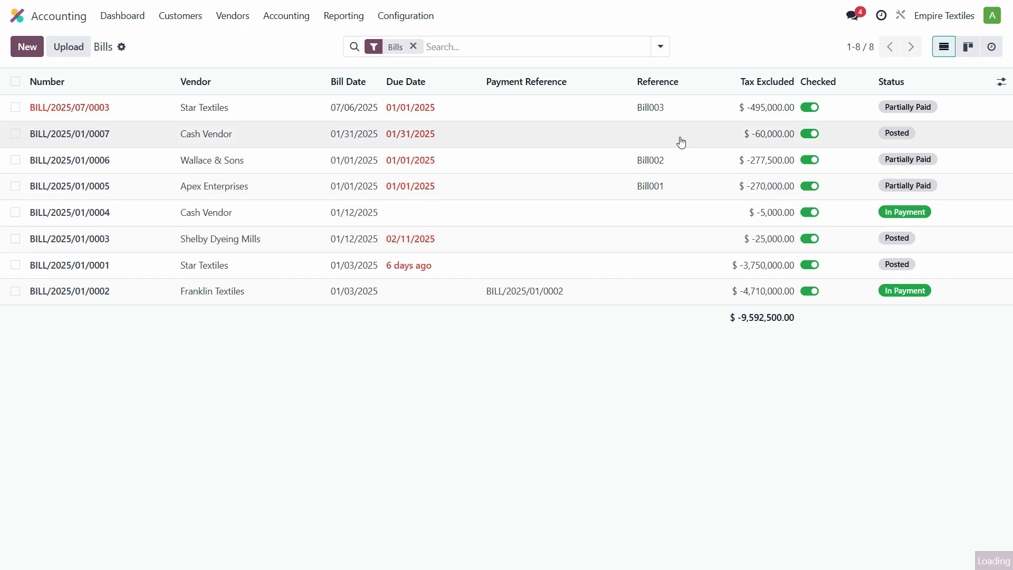
click(681, 142)
click(64, 93)
click(343, 249)
click(348, 306)
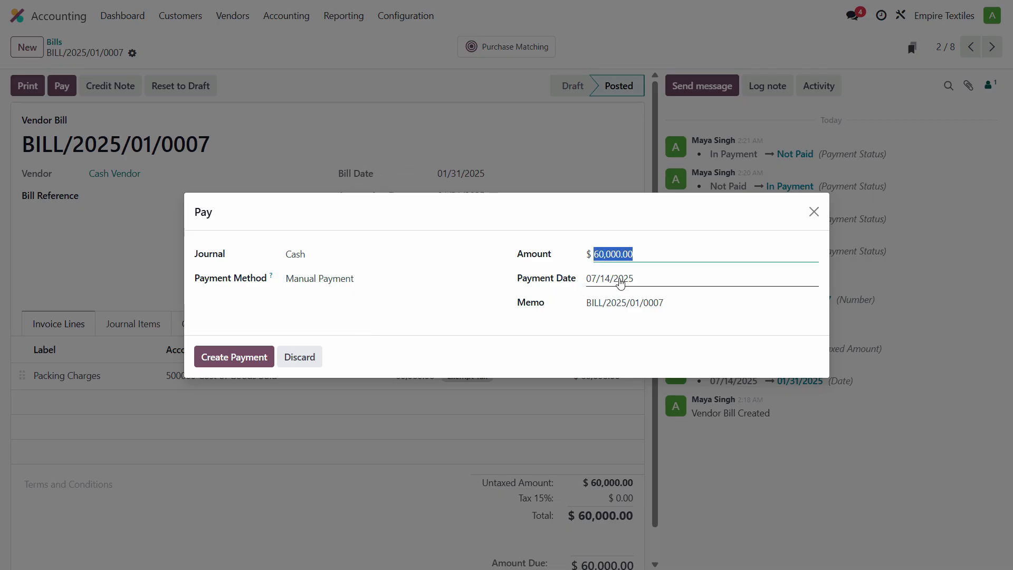
click(620, 283)
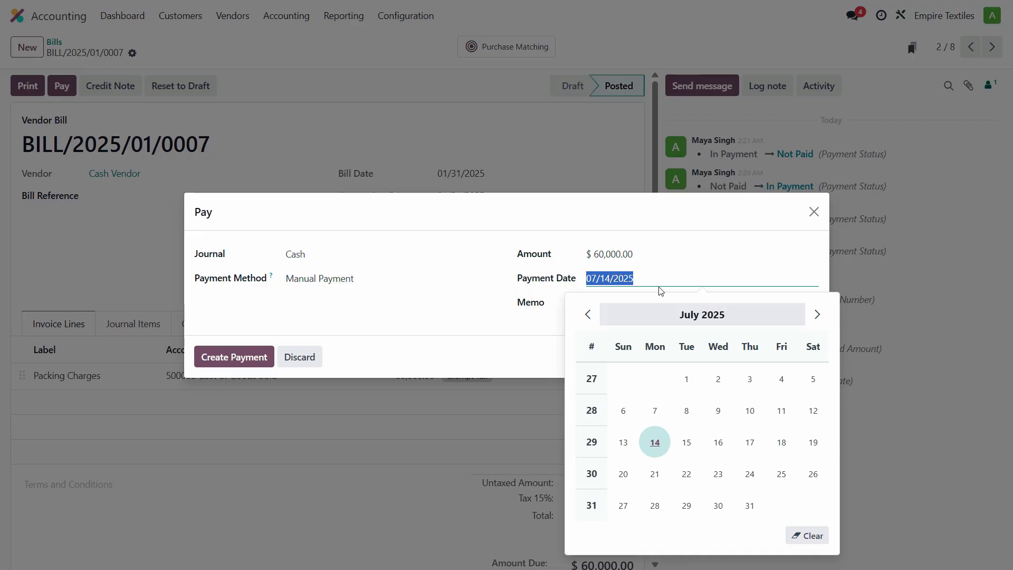
click(654, 315)
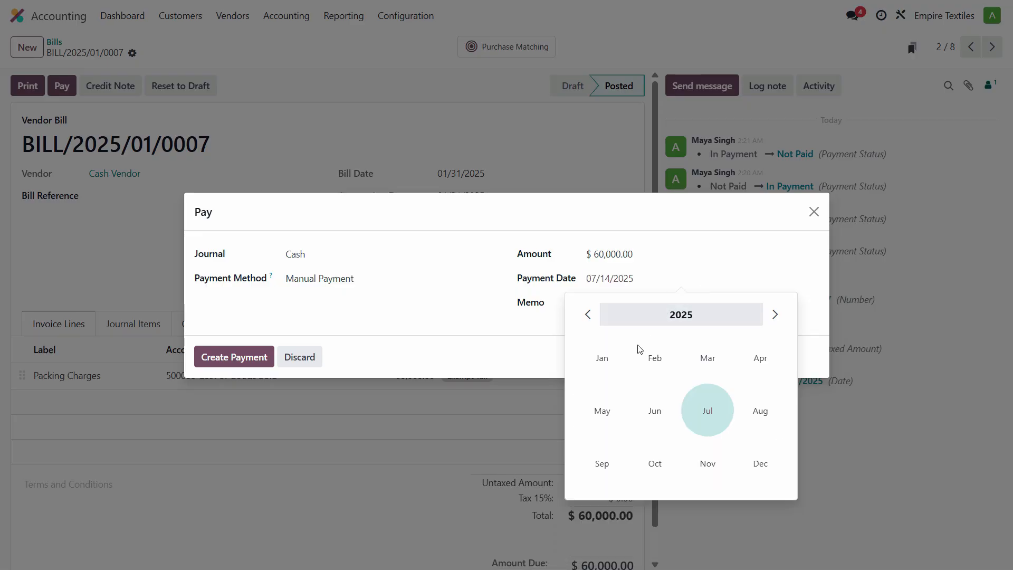
click(602, 358)
click(781, 506)
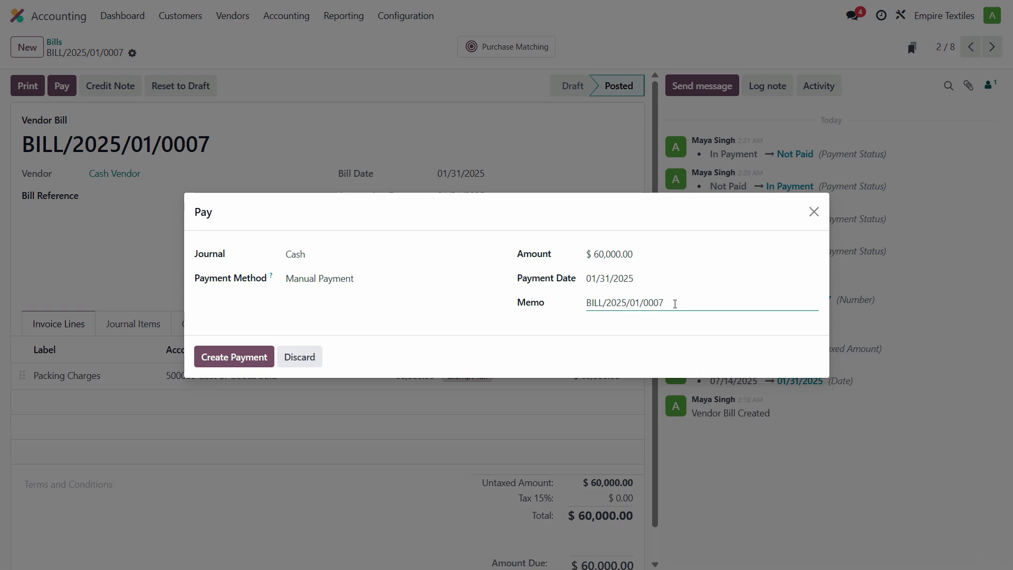
- Replace the payment memo with "Packing Charges paid by giving Cash" and create the payment
drag(674, 304, 477, 295)
text(Packing Charges paid by giving Cash)
click(231, 361)
- Check Cash Vendor's entries in the Partner Ledger, and return to the Accounting dashboard
click(351, 19)
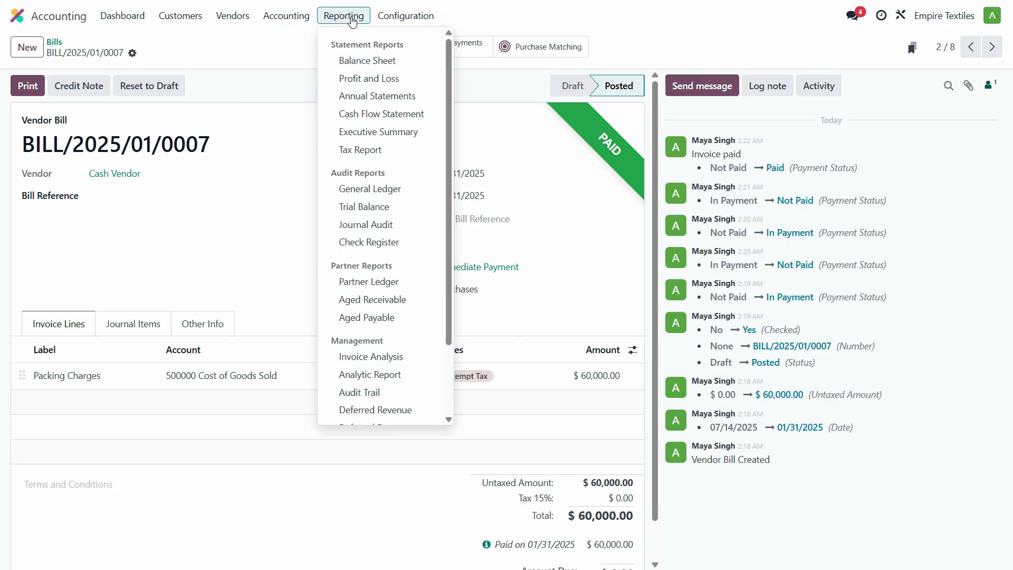
click(388, 281)
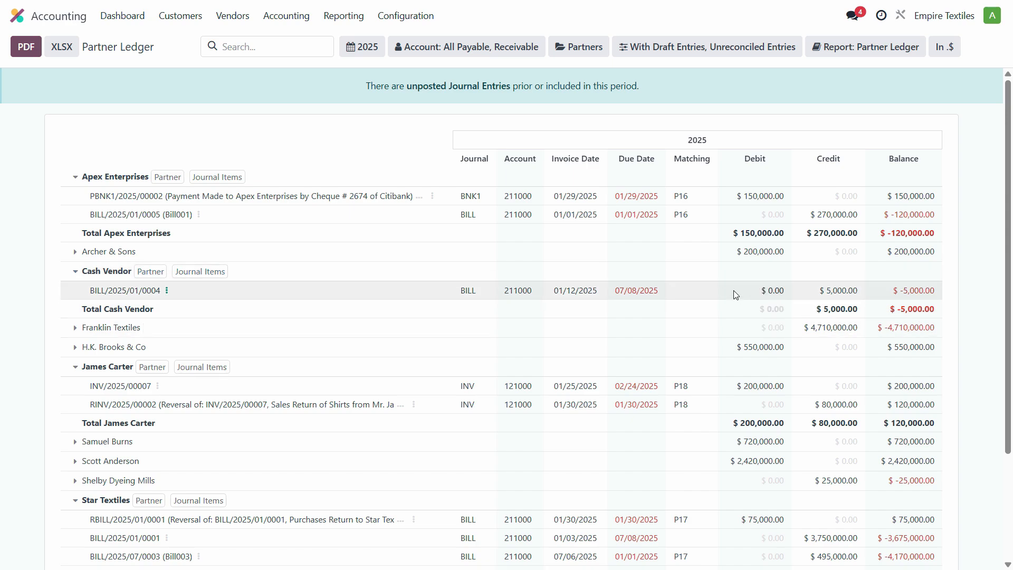
click(17, 15)
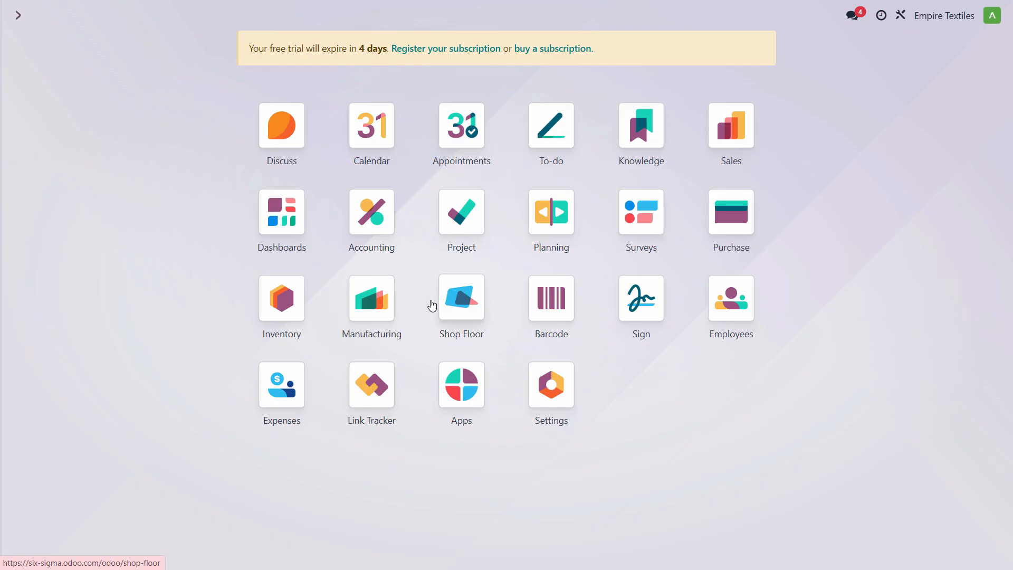
click(376, 224)
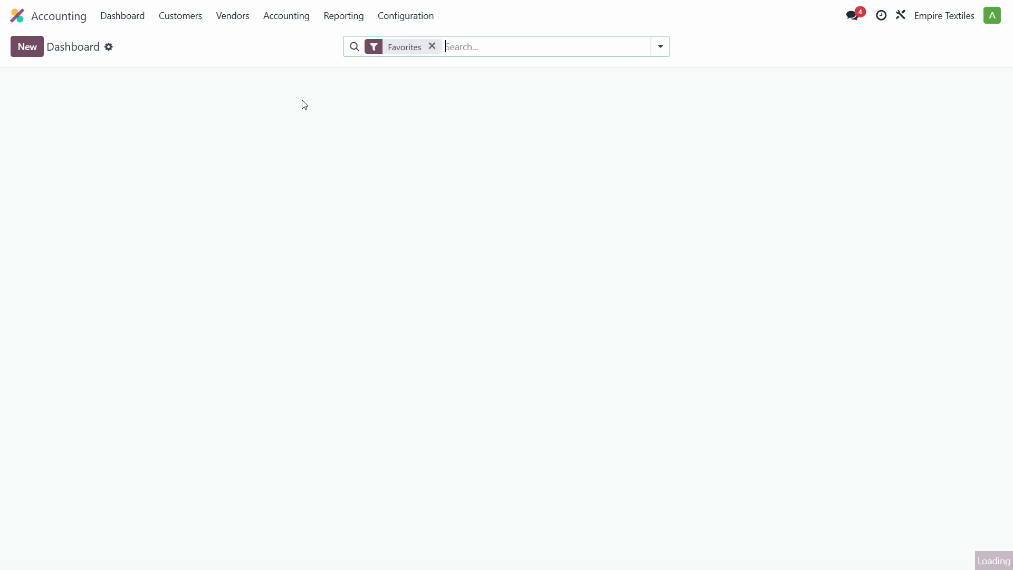